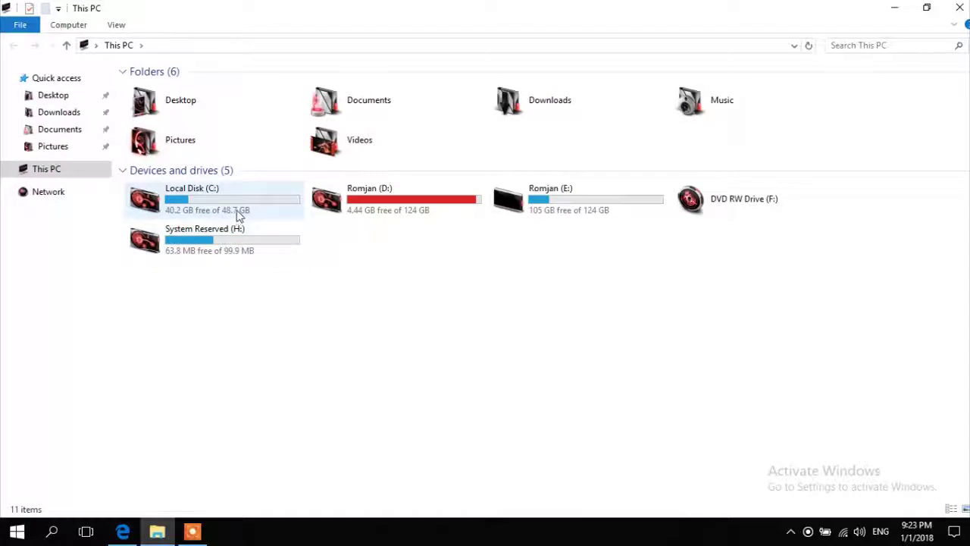
# Try to delete the Program Files (x86) folder from Local Disk (C:), retrying before dismissing the request.
pyautogui.doubleClick(238, 219)
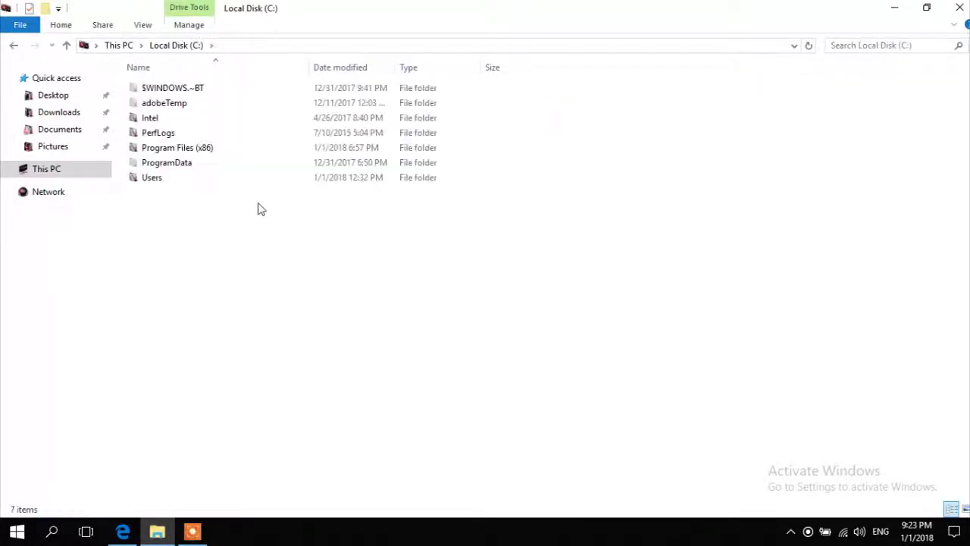
pyautogui.moveTo(270, 184)
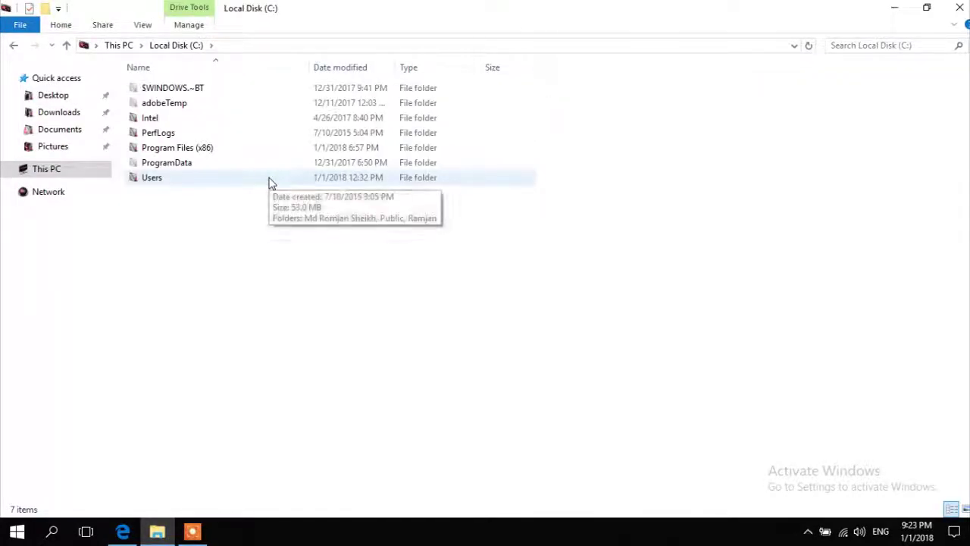
pyautogui.rightClick(255, 153)
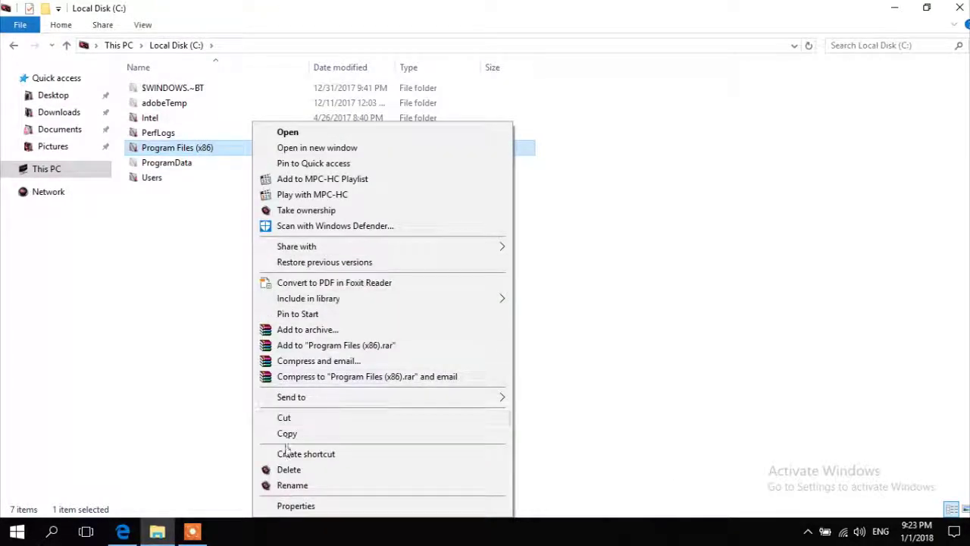
pyautogui.click(288, 469)
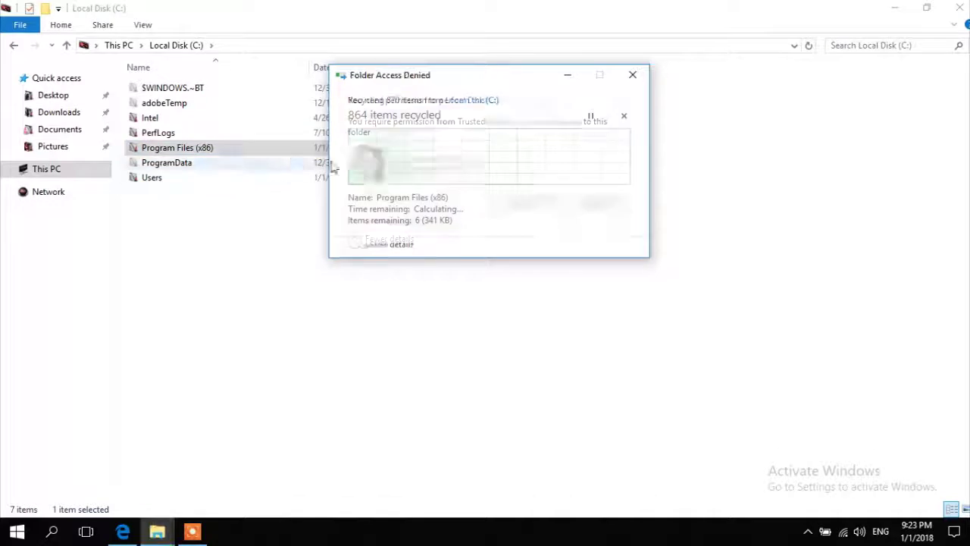
pyautogui.click(533, 205)
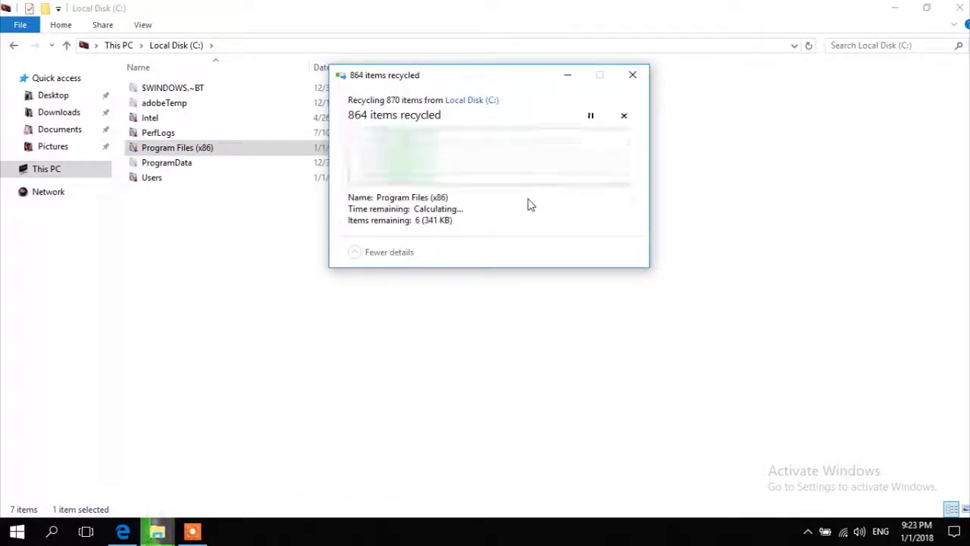
pyautogui.click(529, 204)
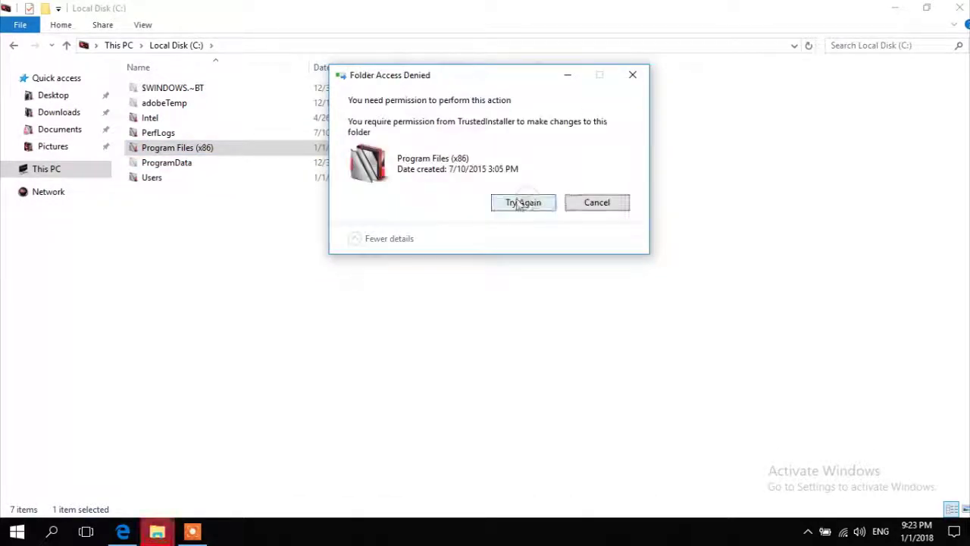
pyautogui.click(522, 204)
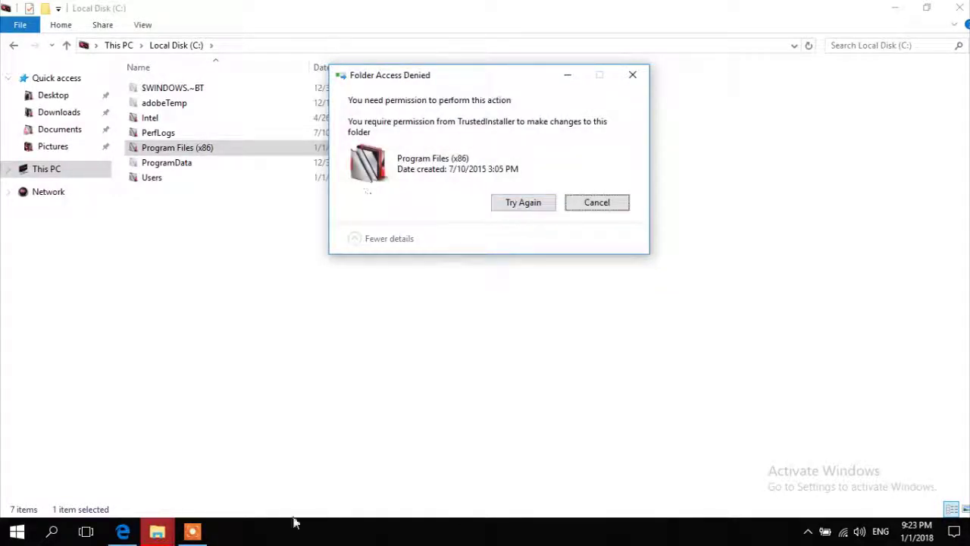
pyautogui.click(632, 74)
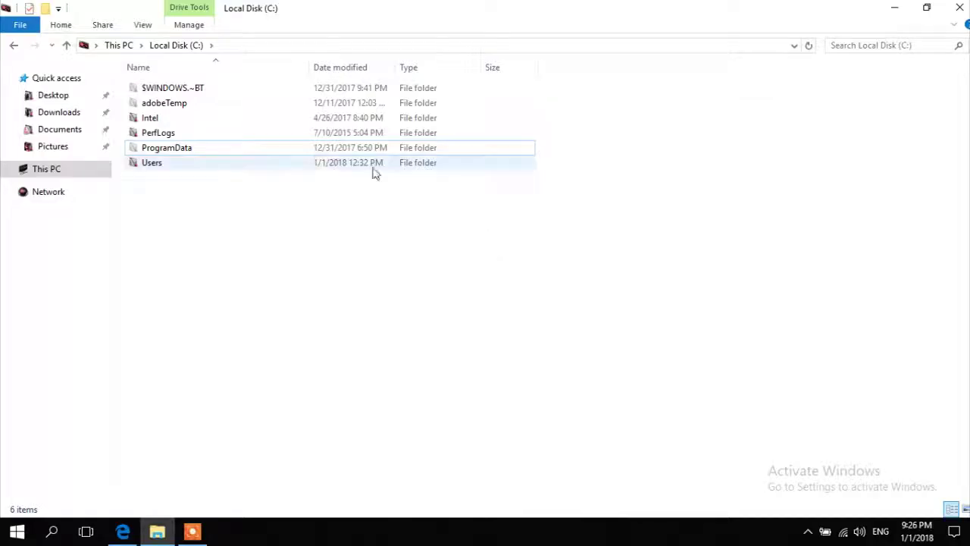
pyautogui.click(305, 149)
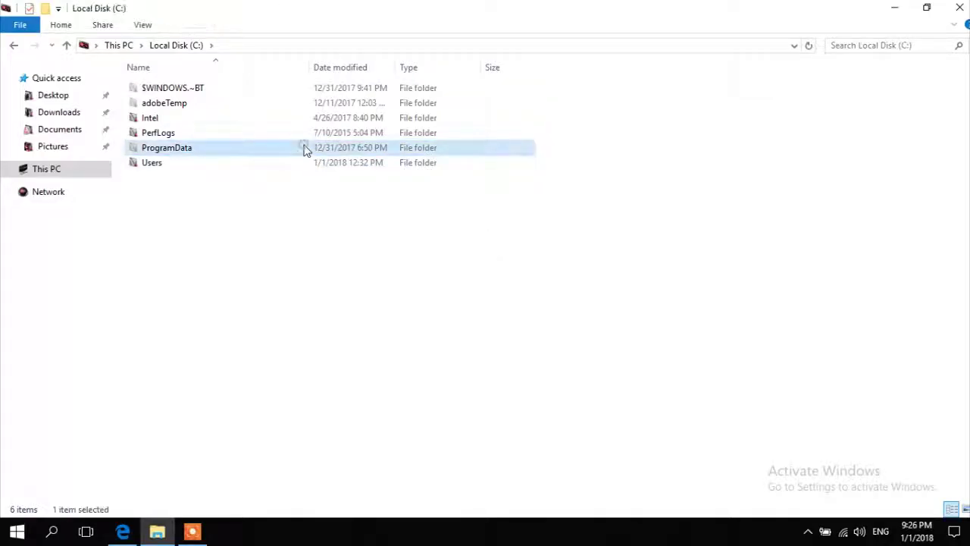
pyautogui.rightClick(305, 149)
pyautogui.click(340, 469)
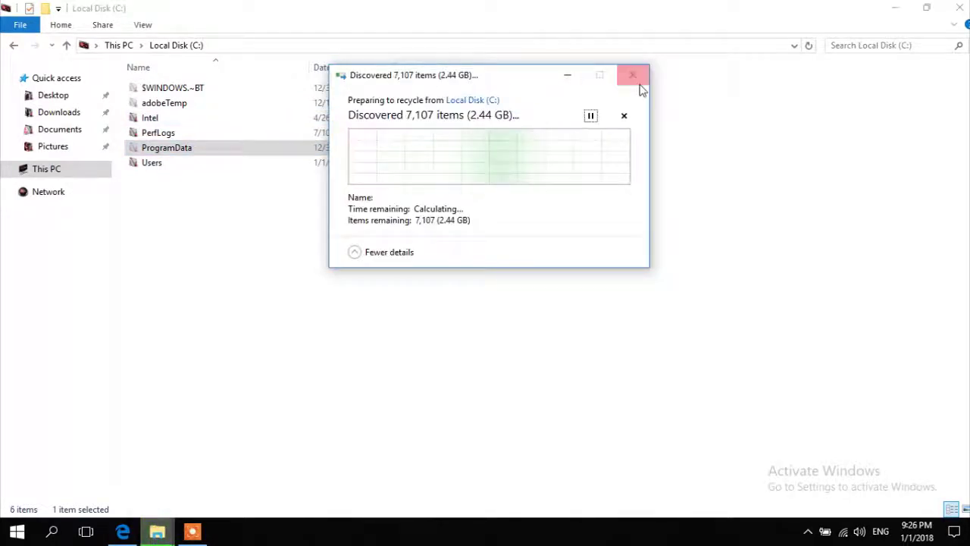
pyautogui.click(631, 75)
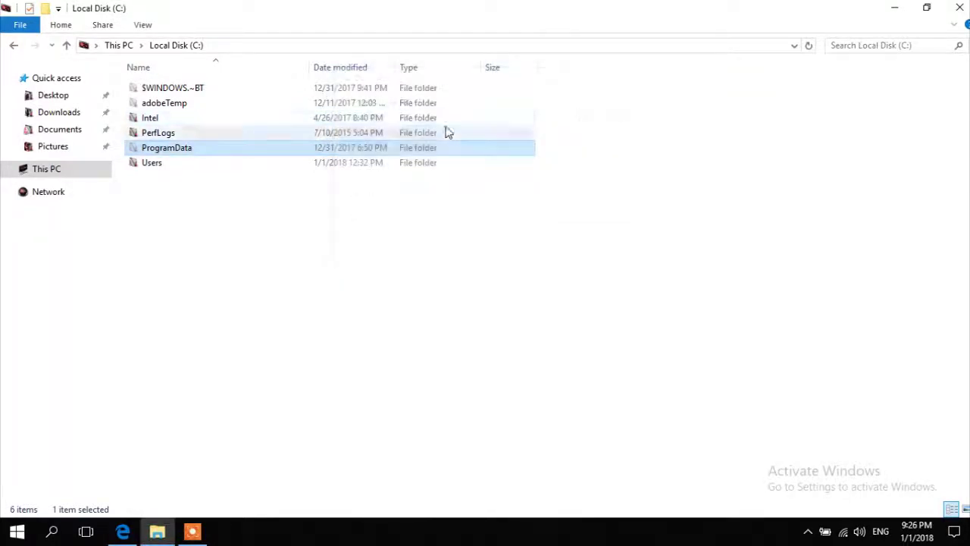
# Open the advanced security settings of the ProgramData folder.
pyautogui.rightClick(360, 153)
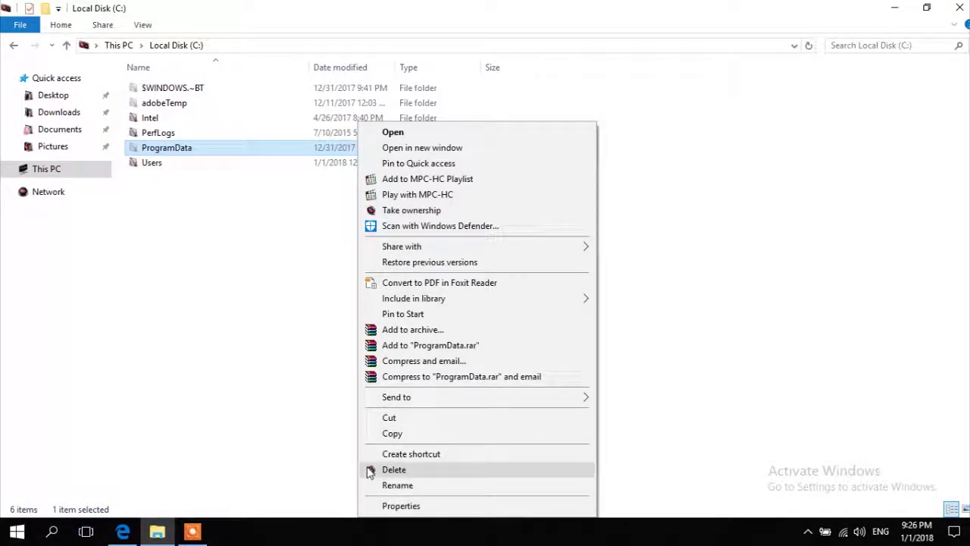
pyautogui.click(391, 505)
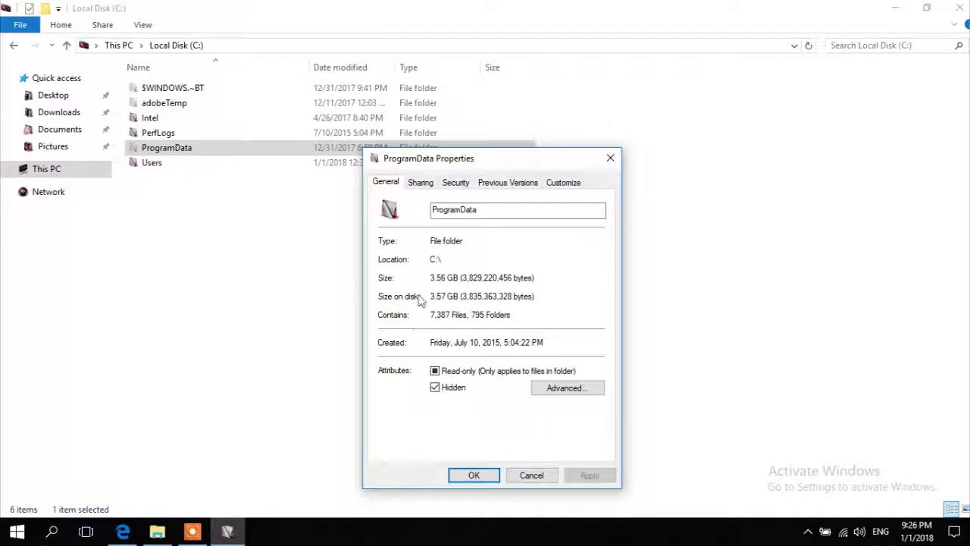
pyautogui.click(455, 185)
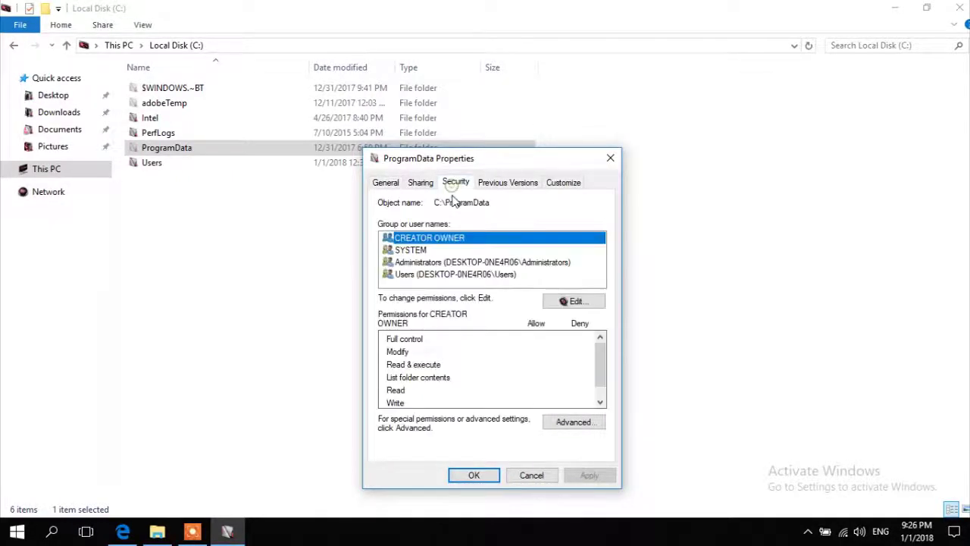
pyautogui.click(572, 429)
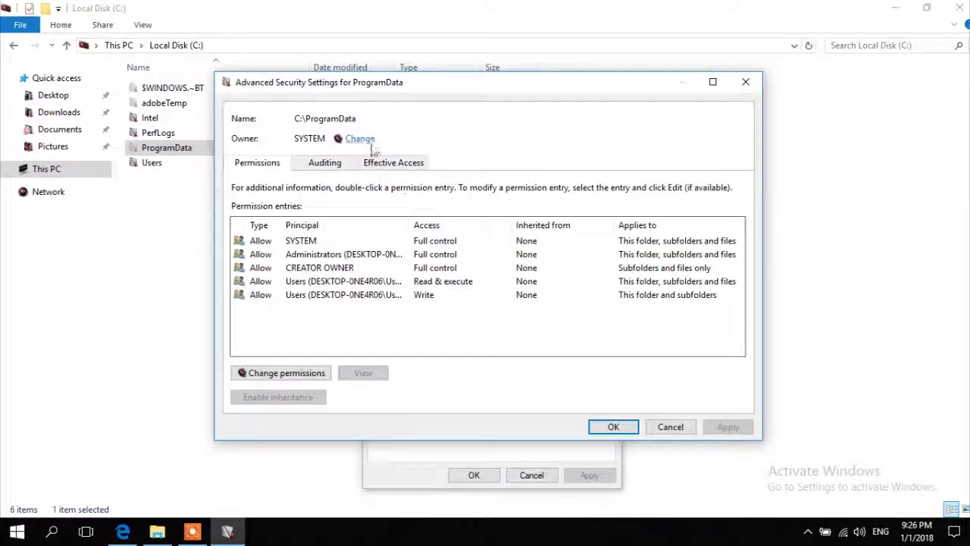
# Find the available accounts and choose the Users group as the new owner of ProgramData.
pyautogui.click(369, 143)
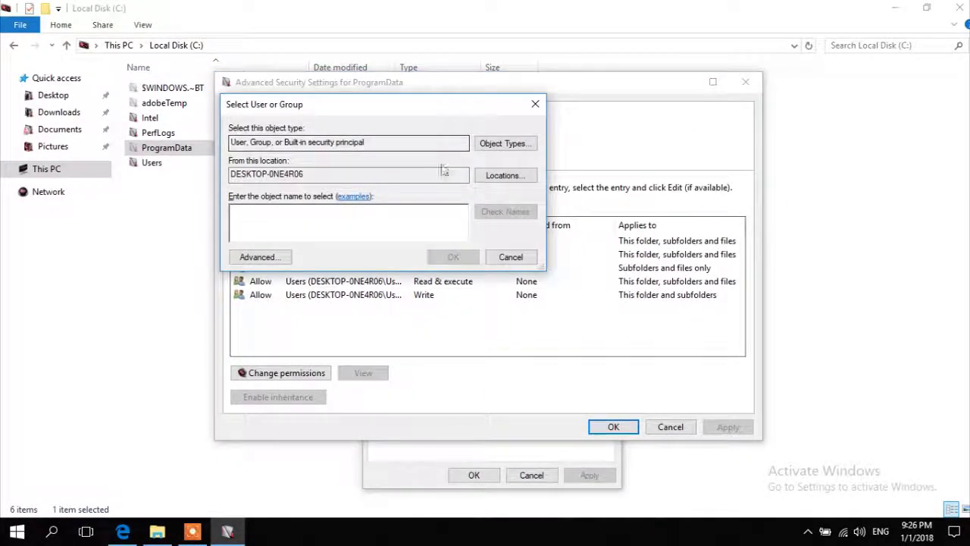
pyautogui.click(259, 257)
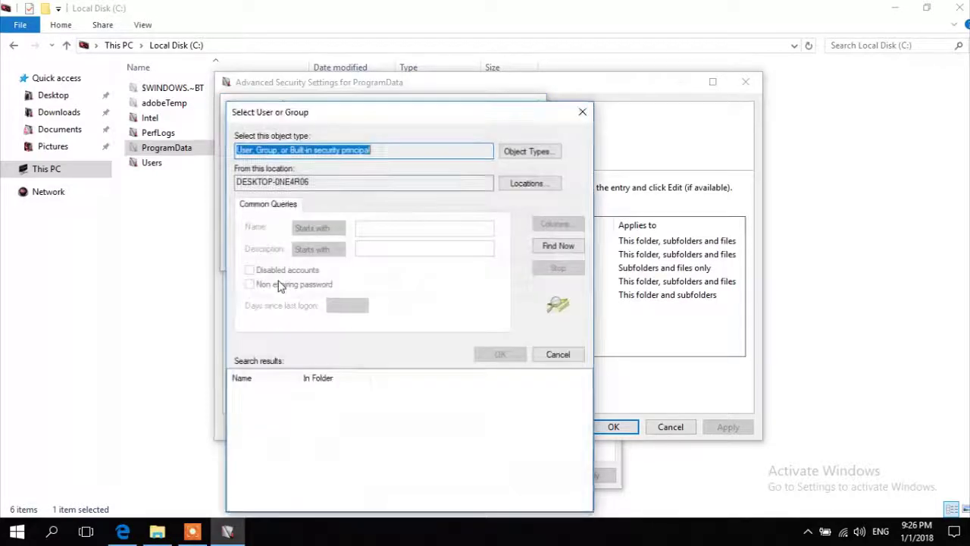
pyautogui.click(558, 245)
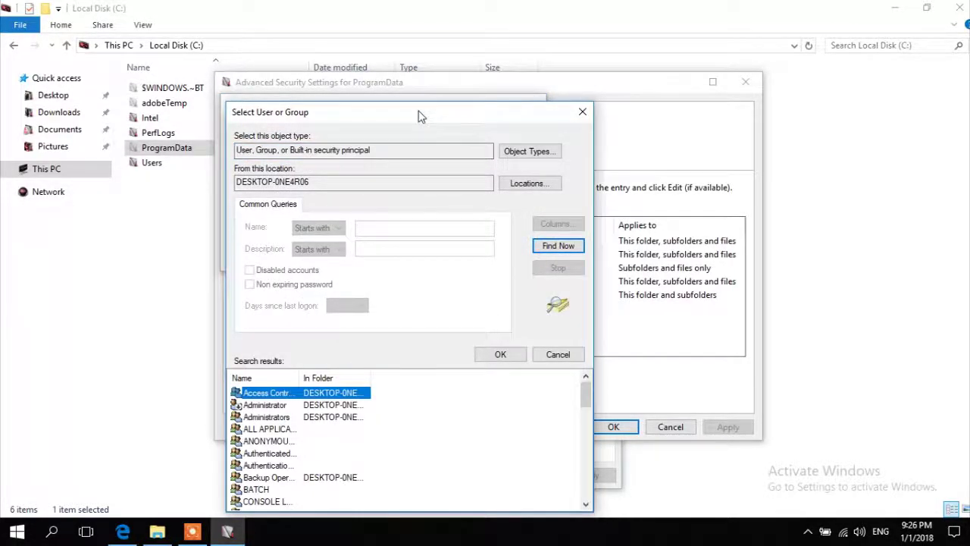
pyautogui.moveTo(422, 116); pyautogui.dragTo(419, 39)
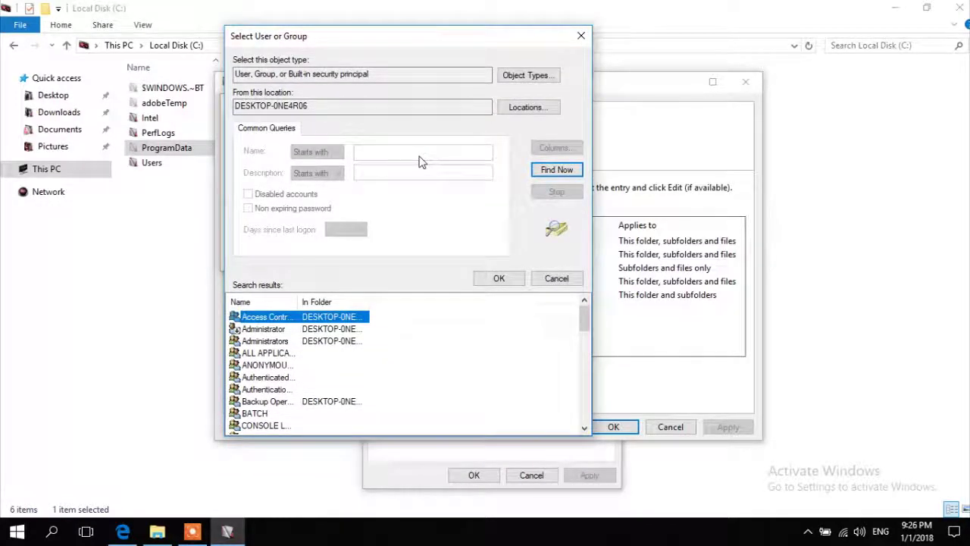
pyautogui.scroll(-12, 349, 345)
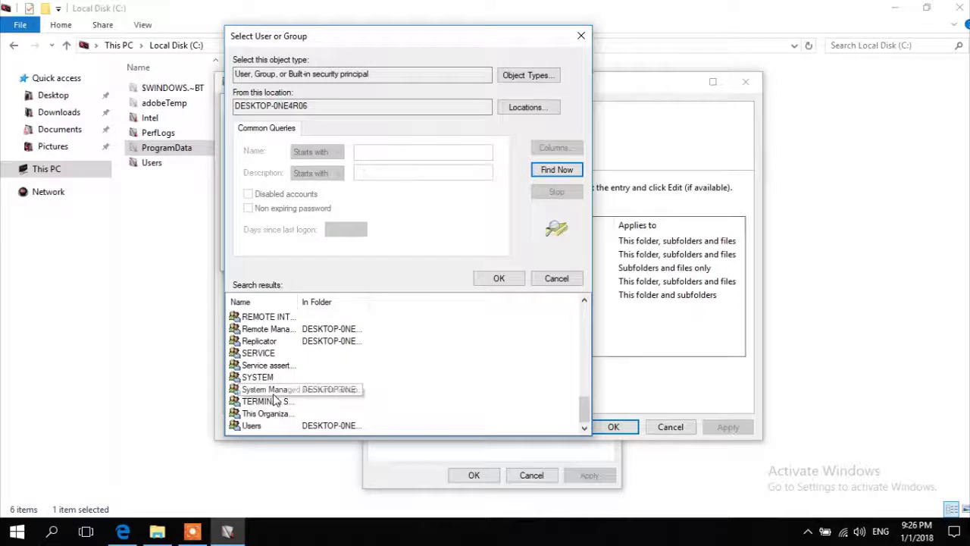
pyautogui.click(274, 423)
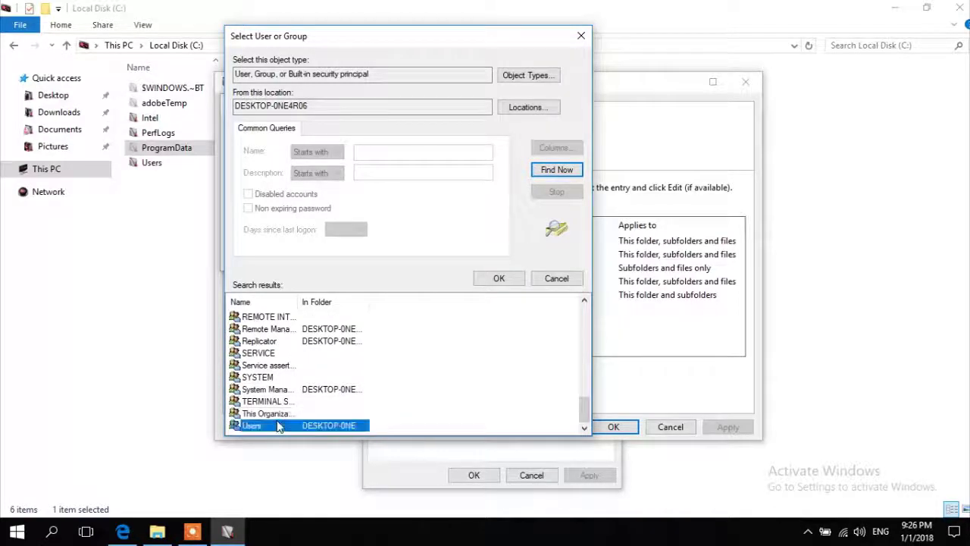
pyautogui.click(495, 278)
pyautogui.click(453, 257)
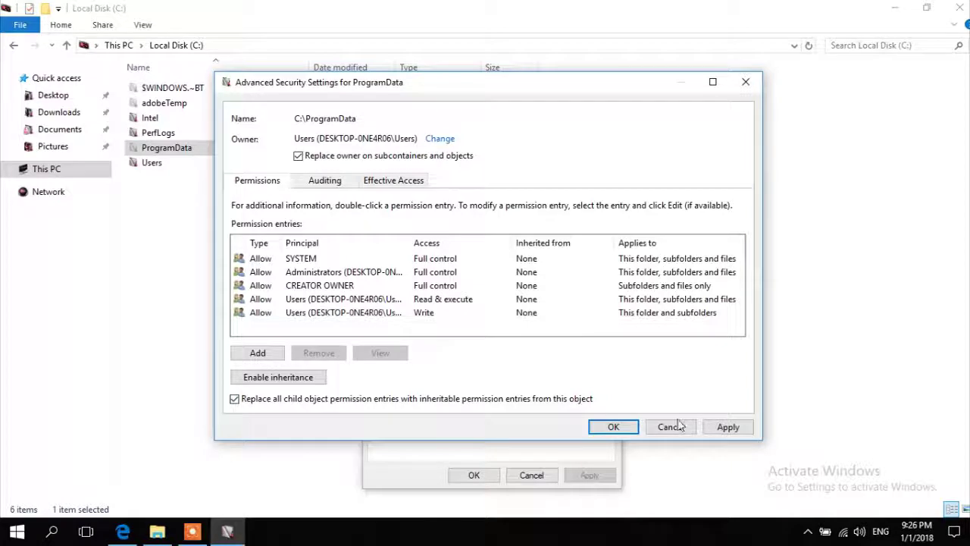
# Apply the owner to subcontainers and objects, replace all child permission entries with inheritable ones, and accept the advanced settings.
pyautogui.click(729, 427)
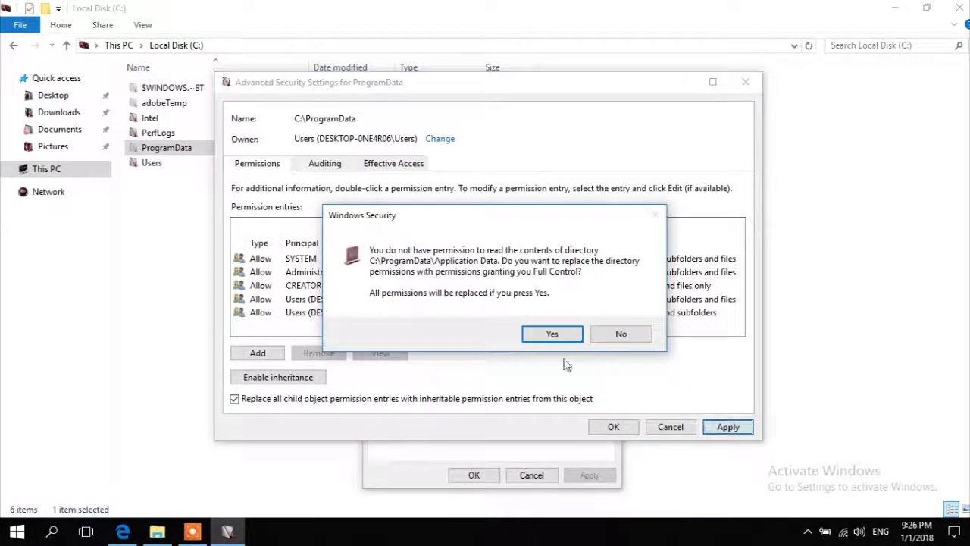
pyautogui.click(554, 333)
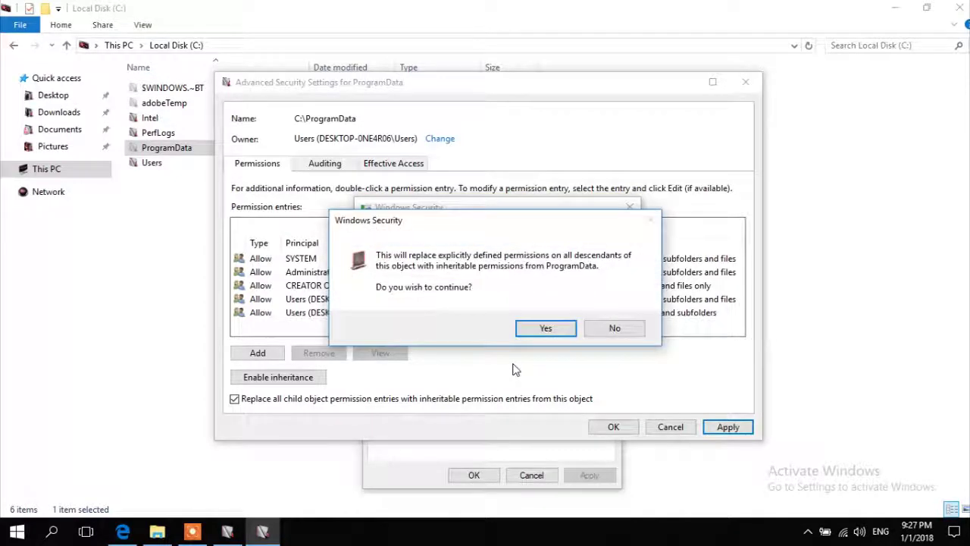
pyautogui.click(543, 328)
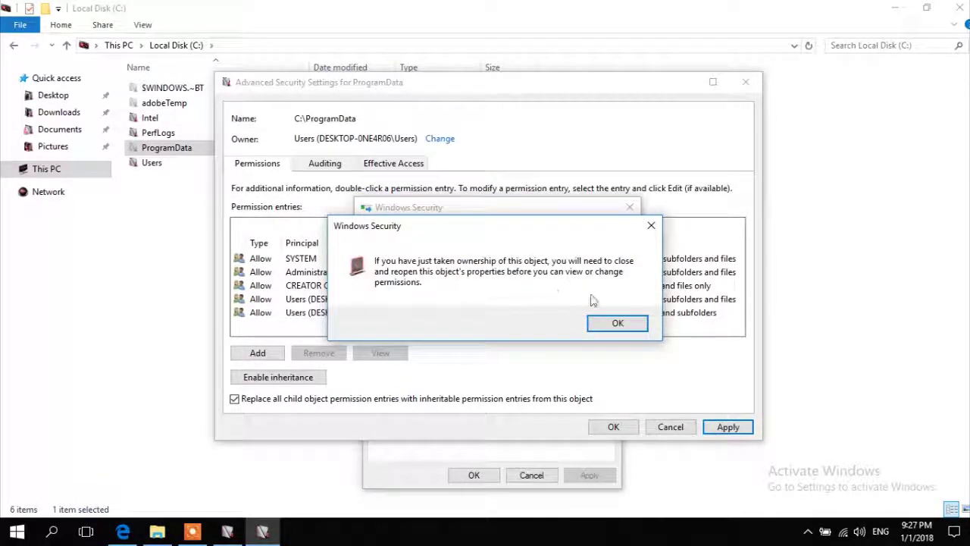
pyautogui.click(620, 325)
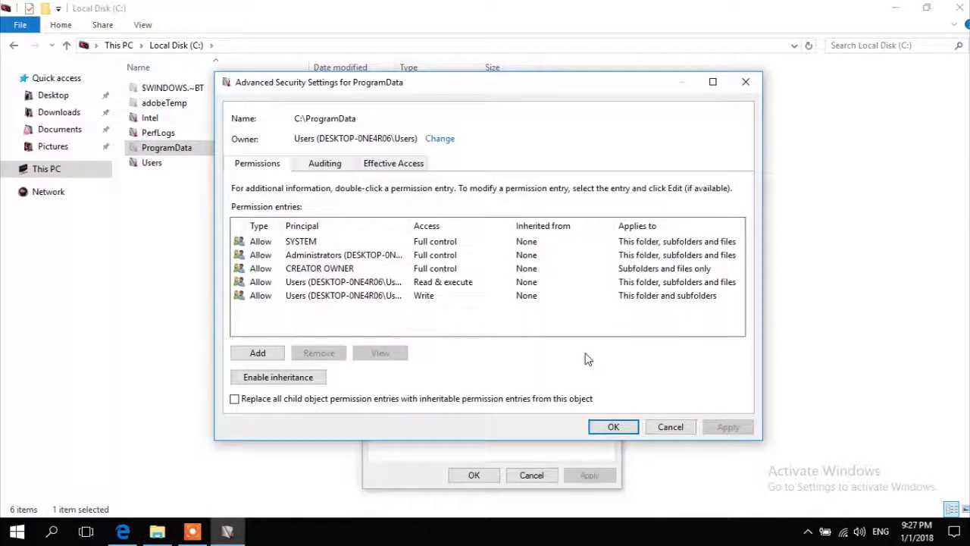
pyautogui.click(613, 427)
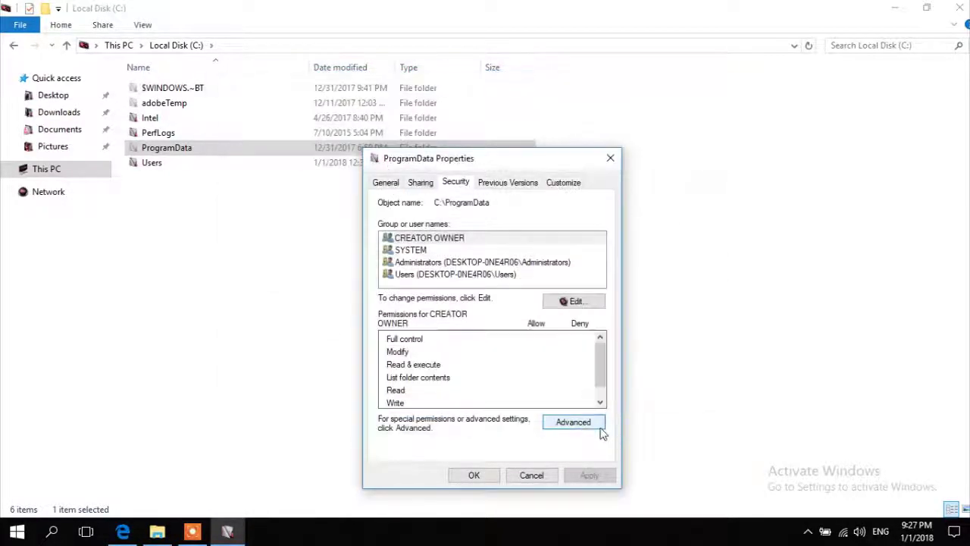
# Allow Full control for the Users group on ProgramData and apply the permissions.
pyautogui.click(435, 276)
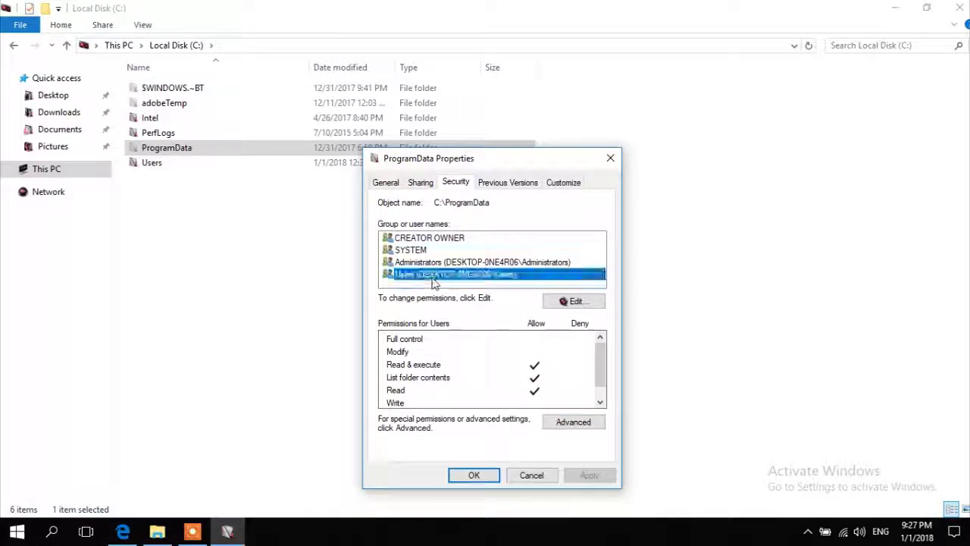
pyautogui.click(576, 302)
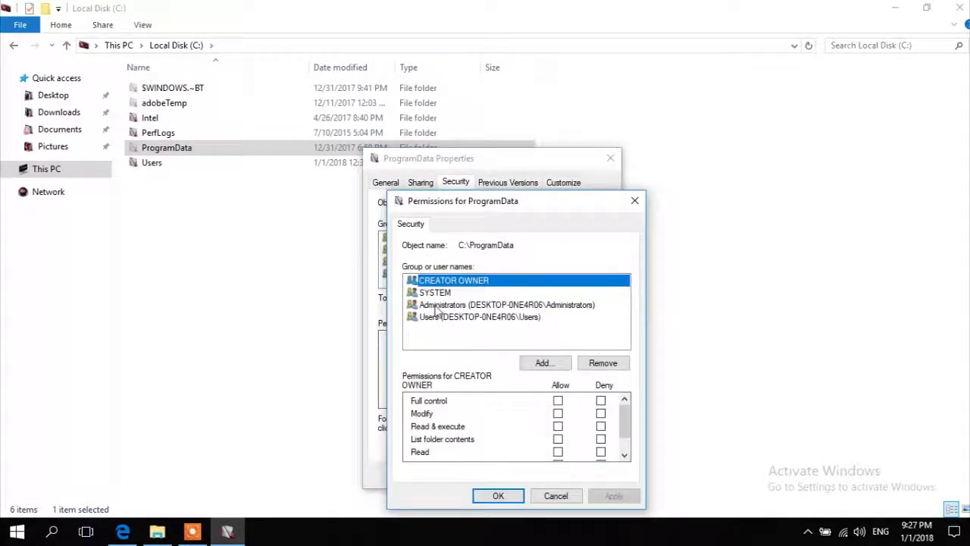
pyautogui.click(447, 317)
pyautogui.click(558, 402)
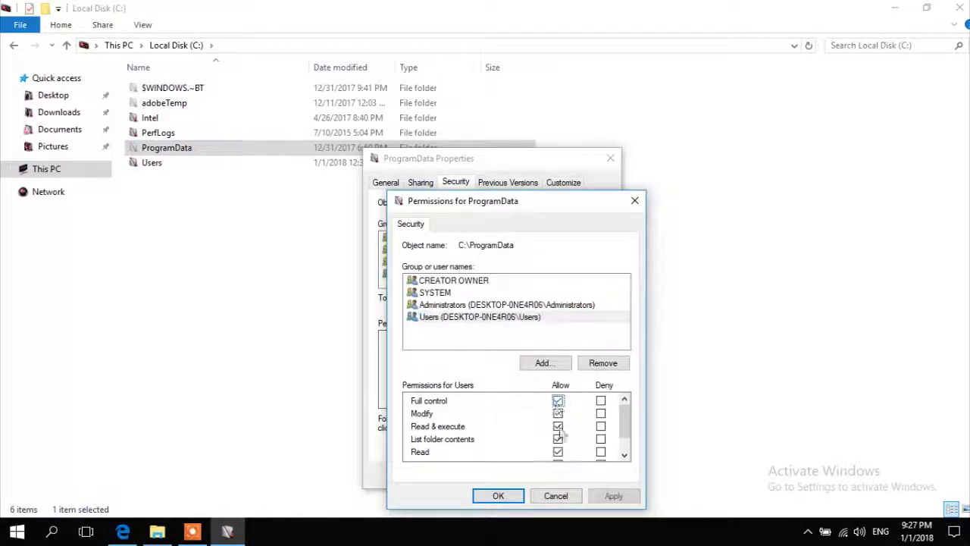
pyautogui.click(614, 496)
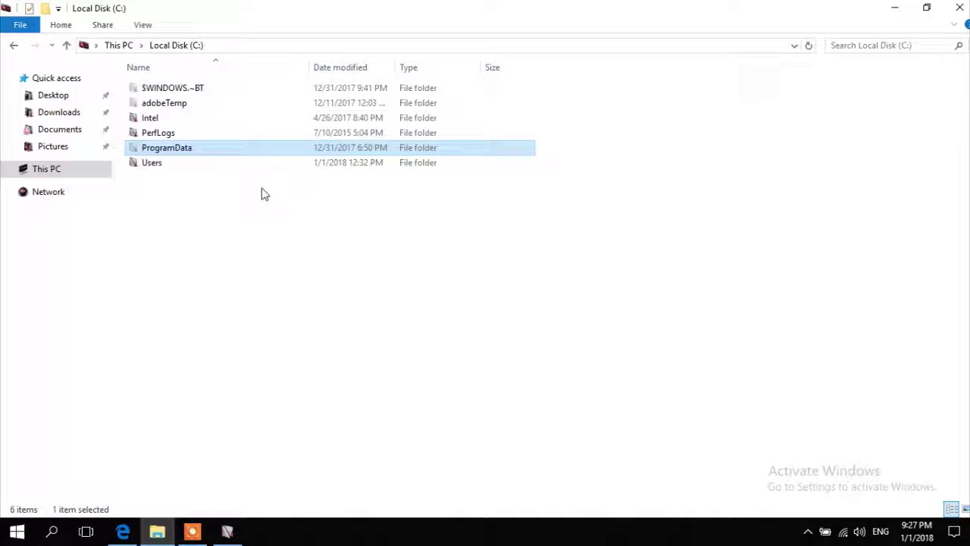
pyautogui.rightClick(369, 62)
pyautogui.rightClick(319, 531)
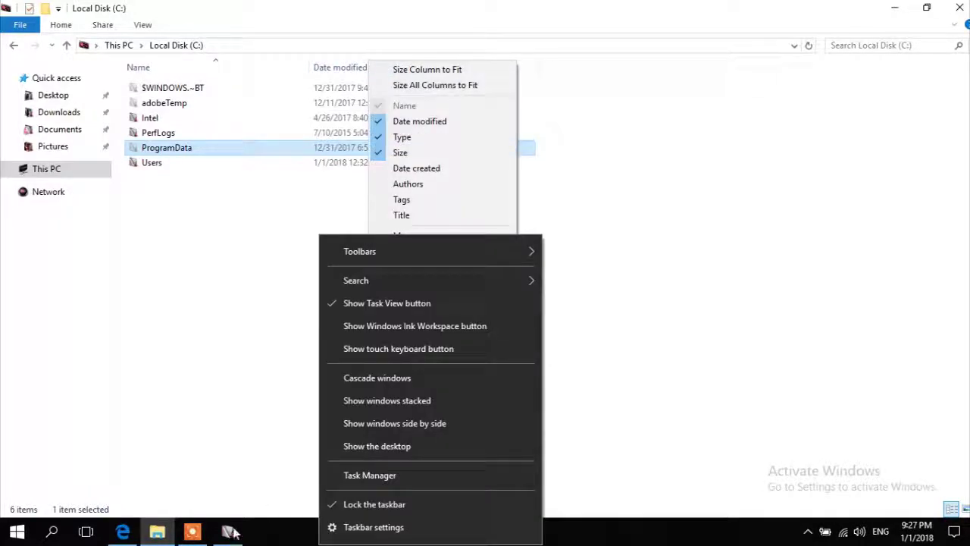
pyautogui.click(248, 436)
# Return to the ProgramData permissions window, review the Users group's allowed permissions and accept them.
pyautogui.click(228, 532)
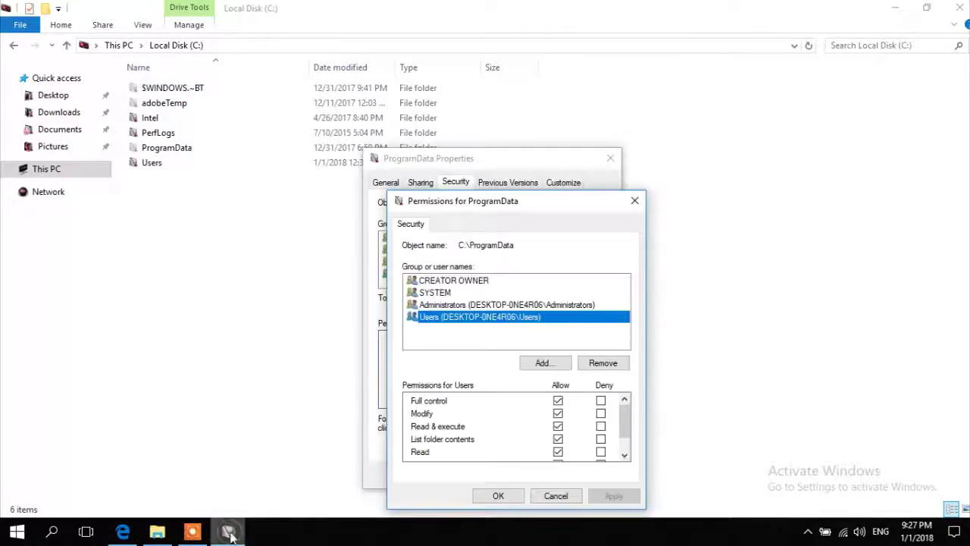
pyautogui.scroll(-1, 558, 438)
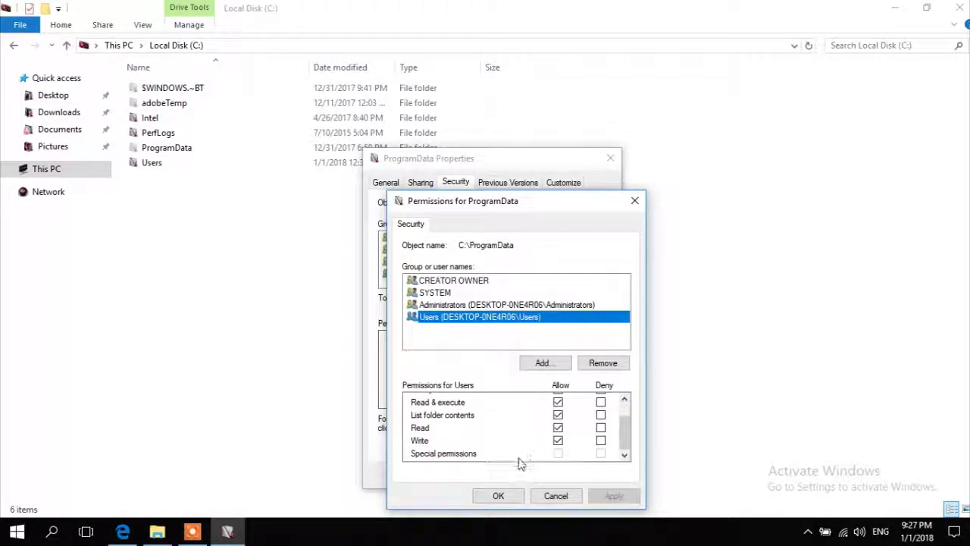
pyautogui.click(520, 497)
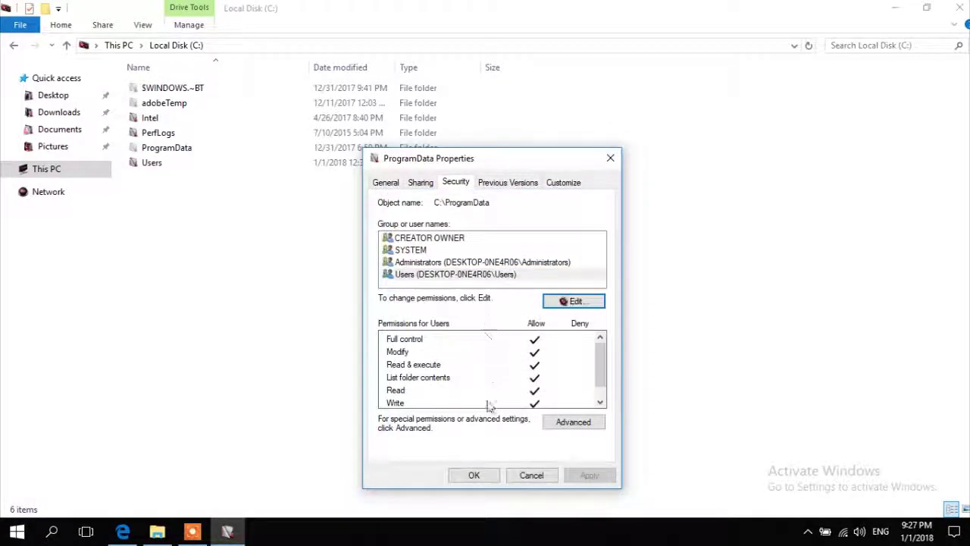
# Accept the ProgramData properties and delete the ProgramData folder from drive C:.
pyautogui.click(469, 476)
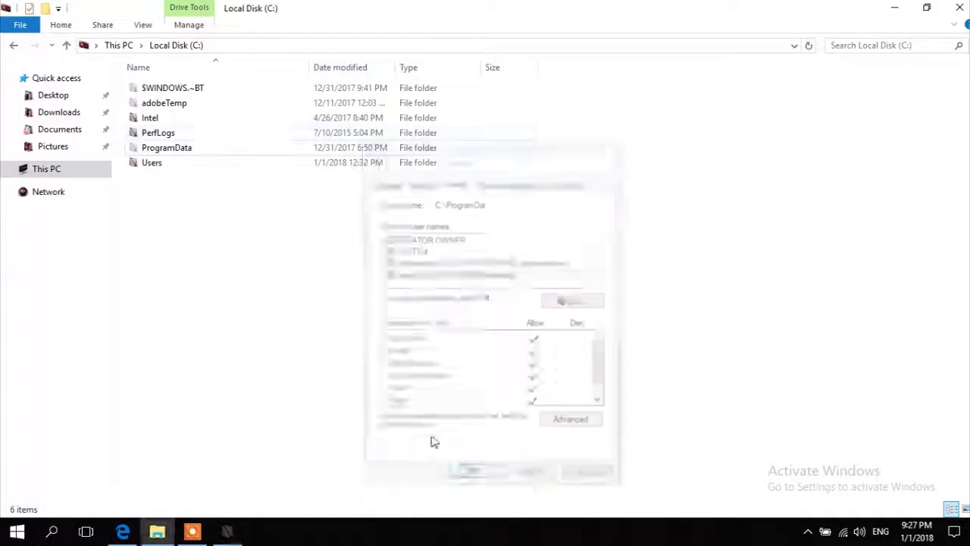
pyautogui.click(210, 148)
pyautogui.rightClick(211, 149)
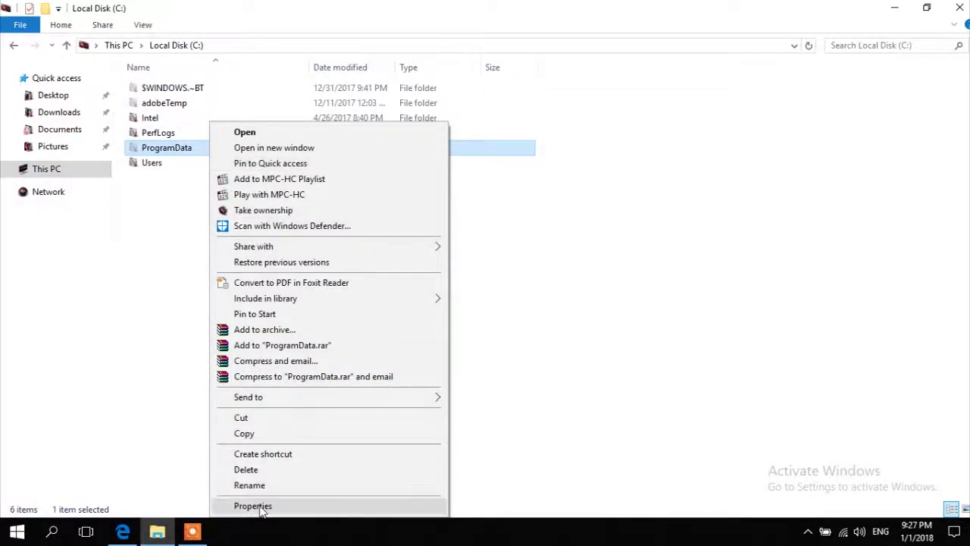
pyautogui.click(246, 470)
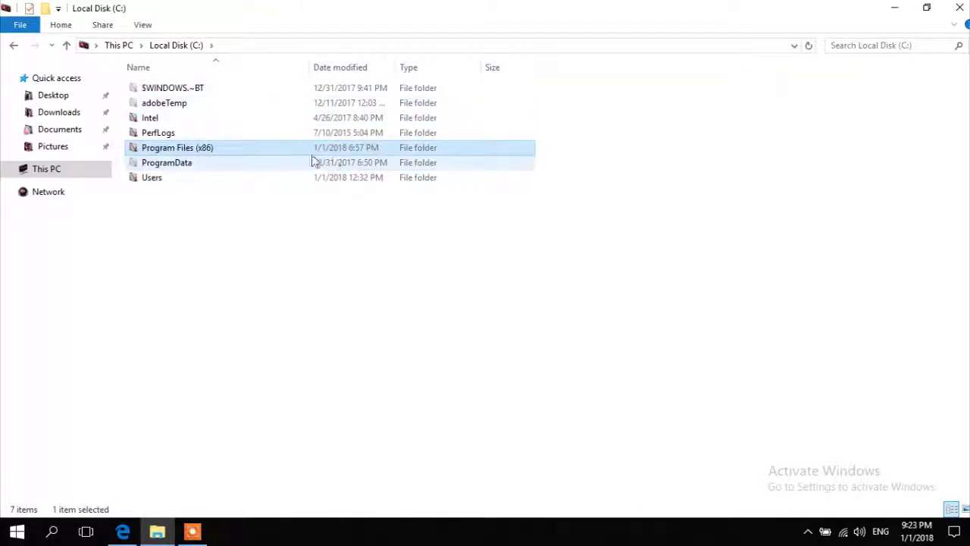
# Open the advanced security settings for the Program Files (x86) folder.
pyautogui.rightClick(301, 146)
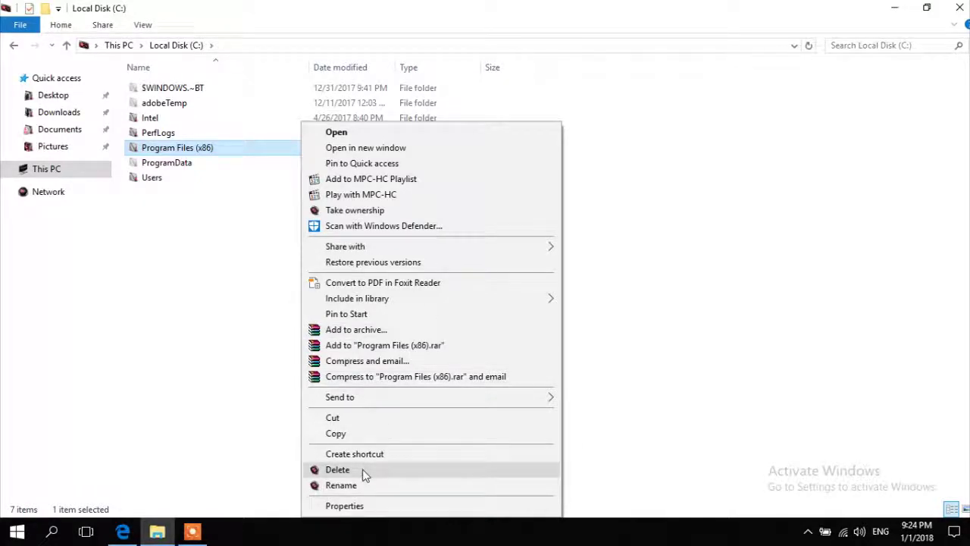
pyautogui.click(367, 506)
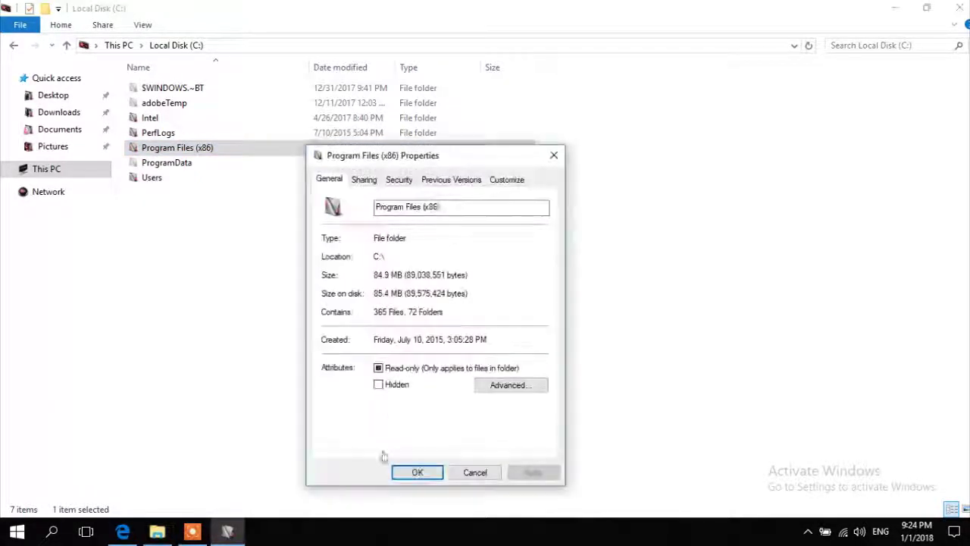
pyautogui.click(400, 182)
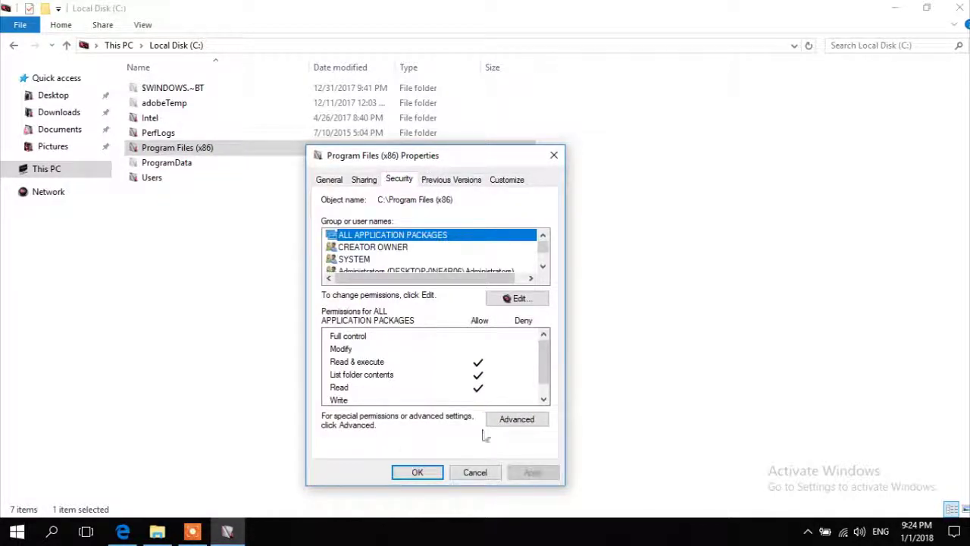
pyautogui.click(520, 422)
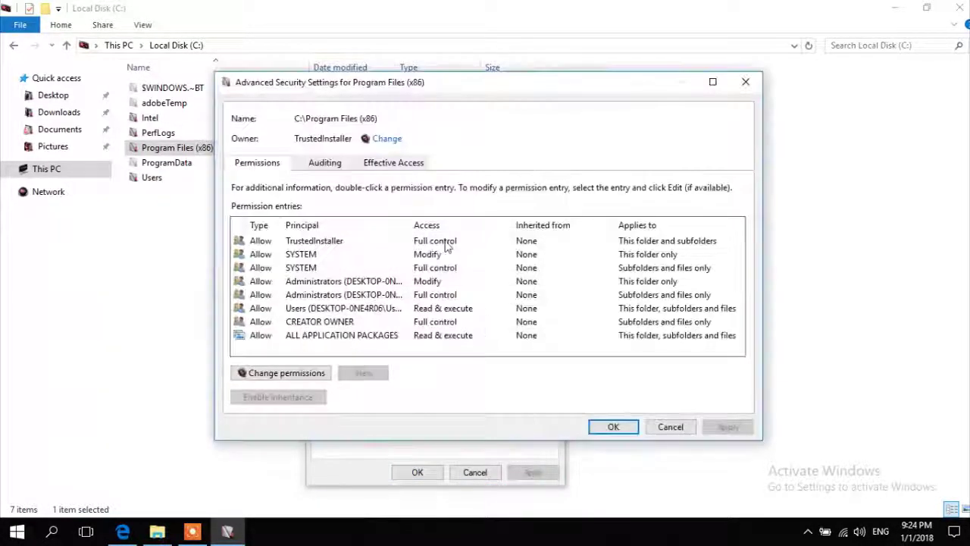
# Find the available accounts and choose the Users group as the new owner of Program Files (x86).
pyautogui.click(386, 141)
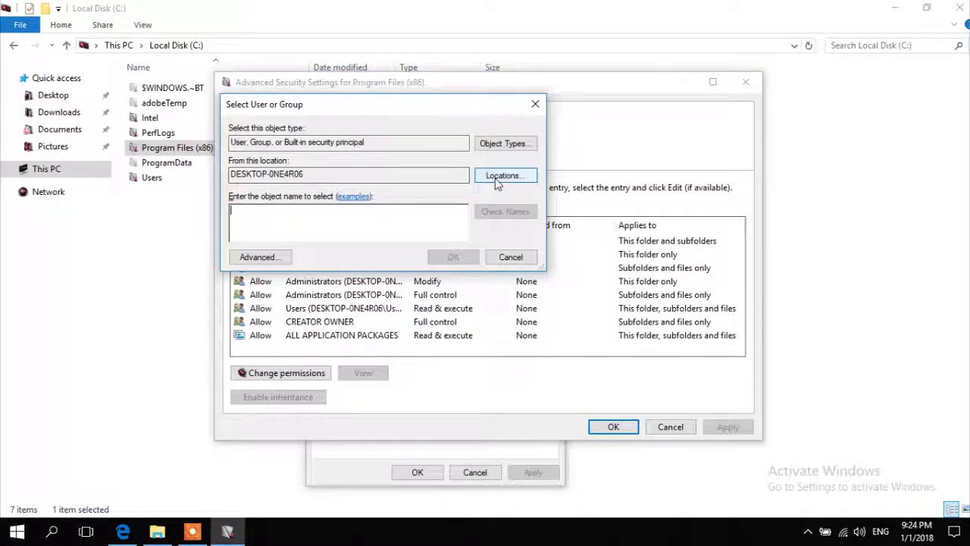
pyautogui.click(256, 260)
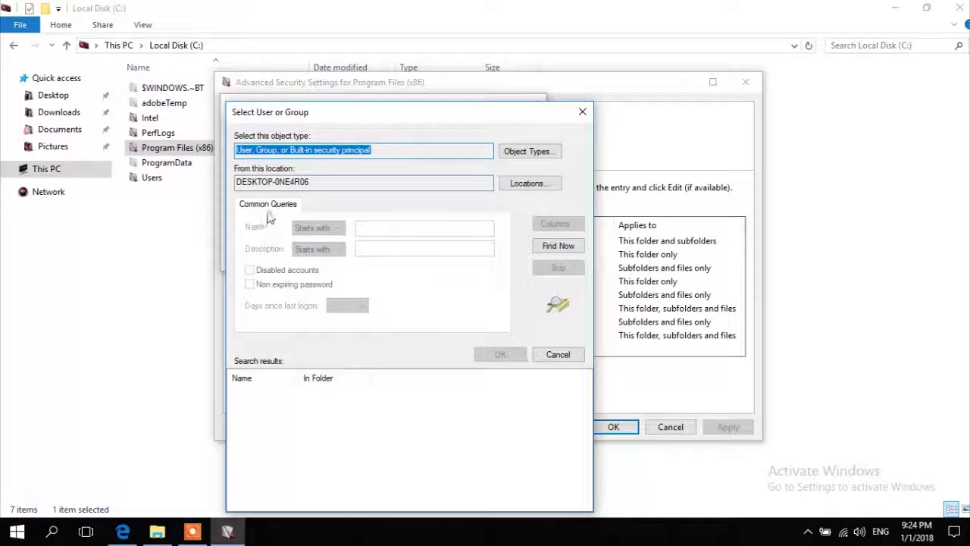
pyautogui.click(554, 246)
pyautogui.moveTo(500, 120); pyautogui.dragTo(500, 71)
pyautogui.scroll(-12, 395, 364)
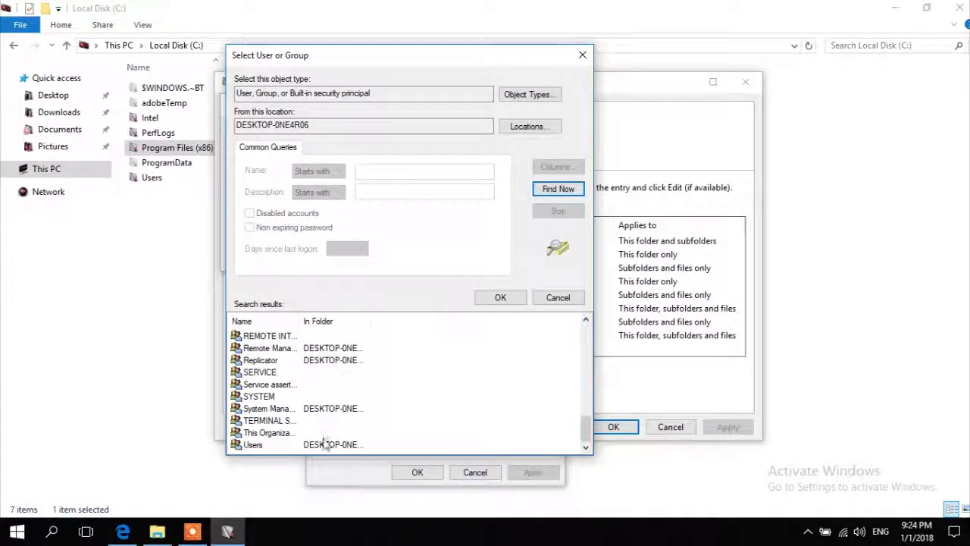
pyautogui.click(325, 433)
pyautogui.click(328, 446)
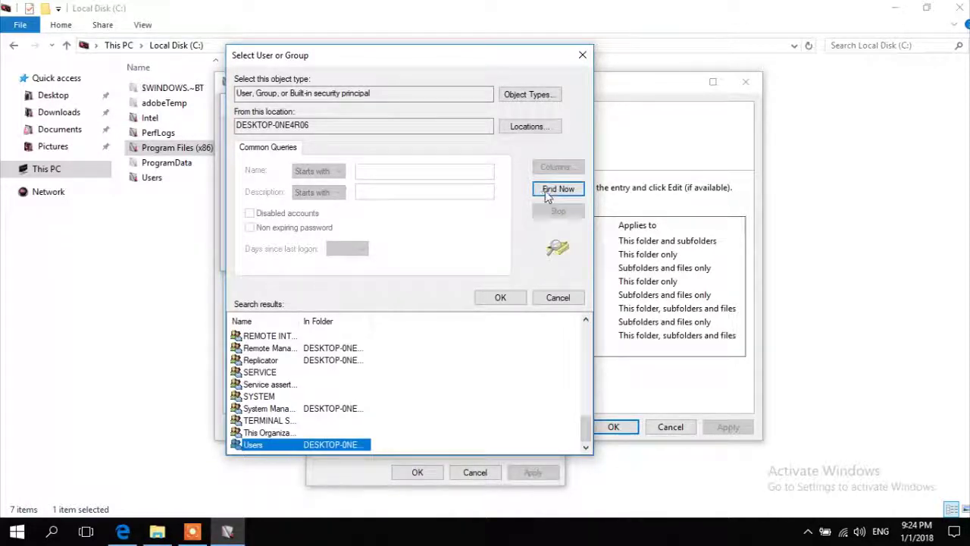
pyautogui.click(500, 297)
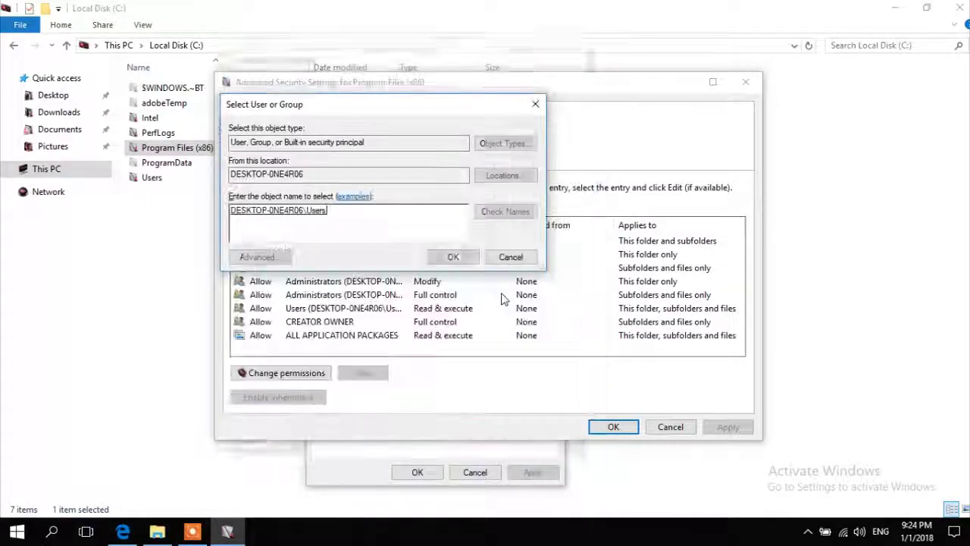
pyautogui.click(447, 257)
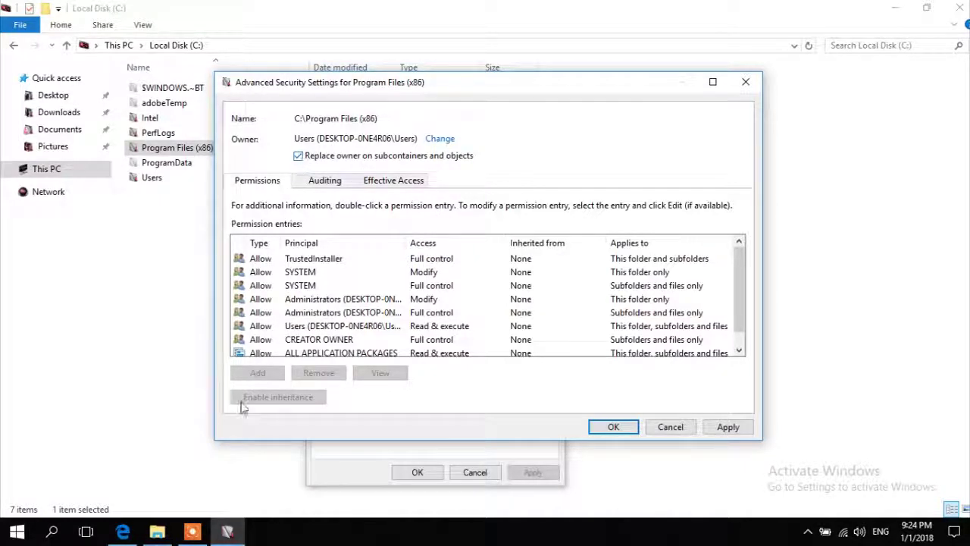
# Replace the owner on subcontainers and objects of Program Files (x86), and accept the advanced security settings.
pyautogui.click(727, 428)
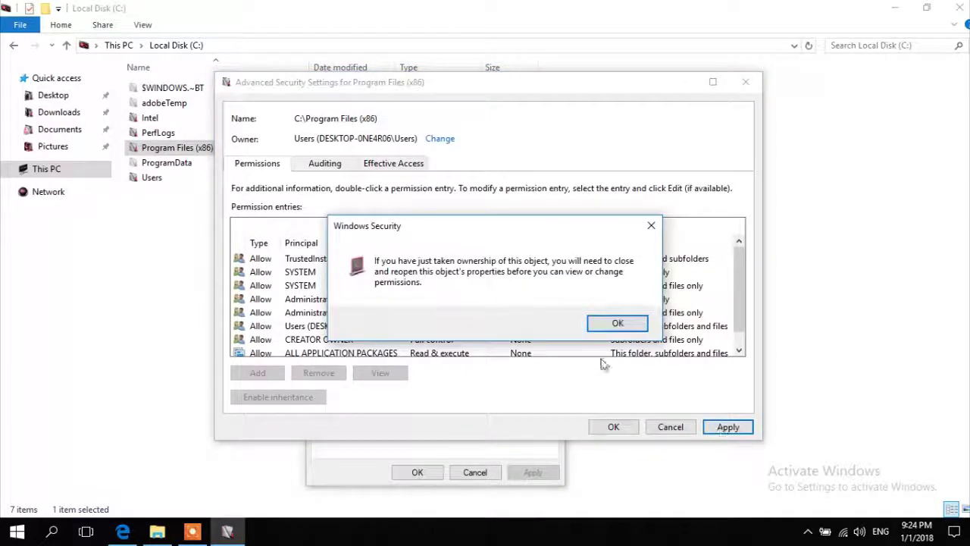
pyautogui.click(617, 324)
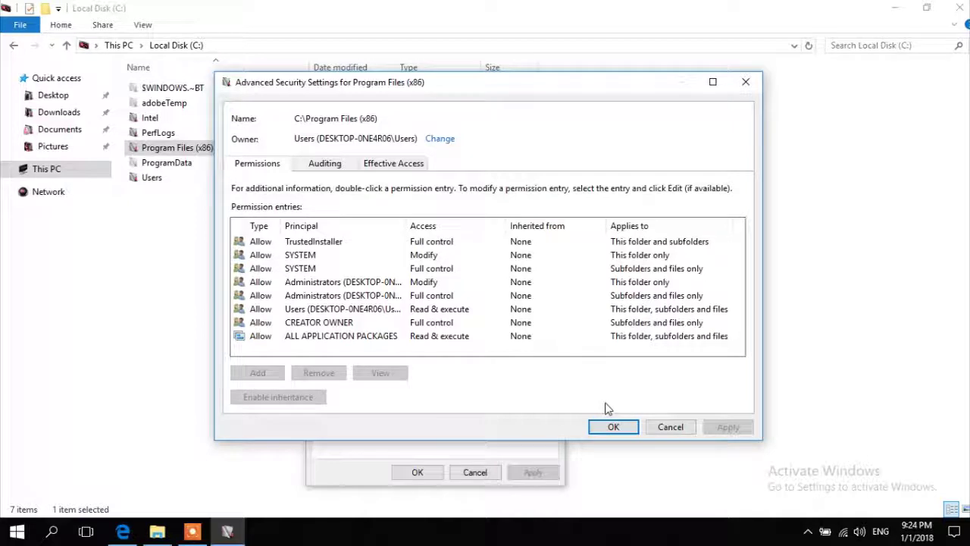
pyautogui.click(614, 427)
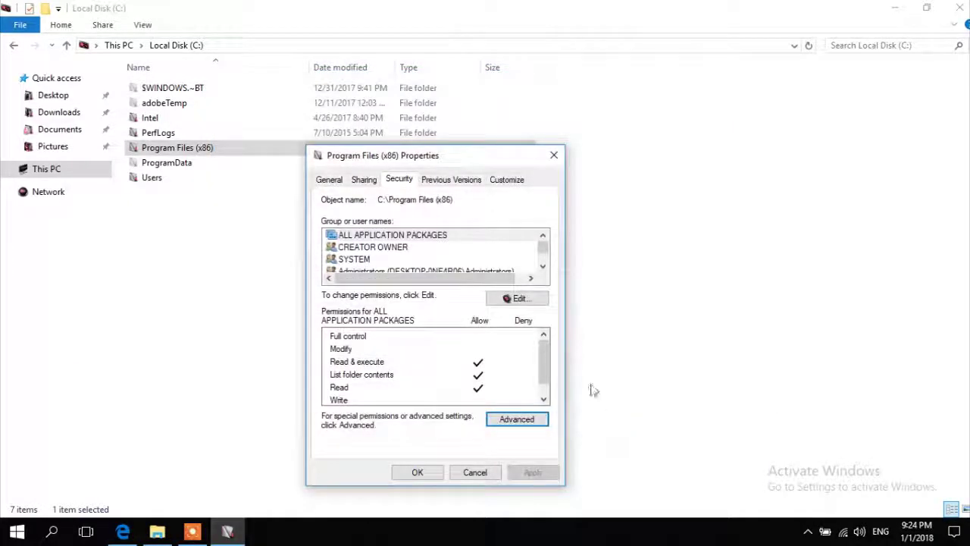
# Allow Full control for the Users group on Program Files (x86), apply the permissions and accept the folder properties.
pyautogui.scroll(-1, 432, 239)
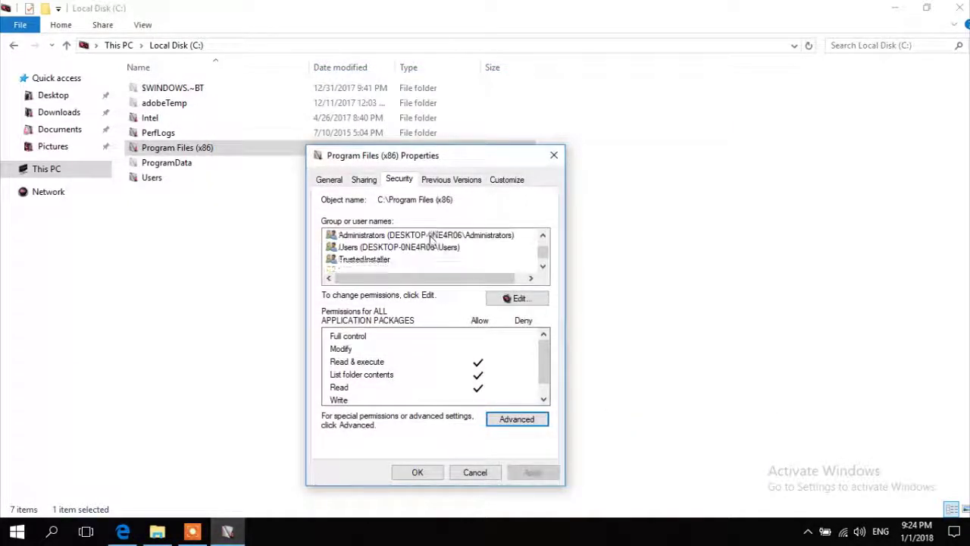
pyautogui.click(388, 249)
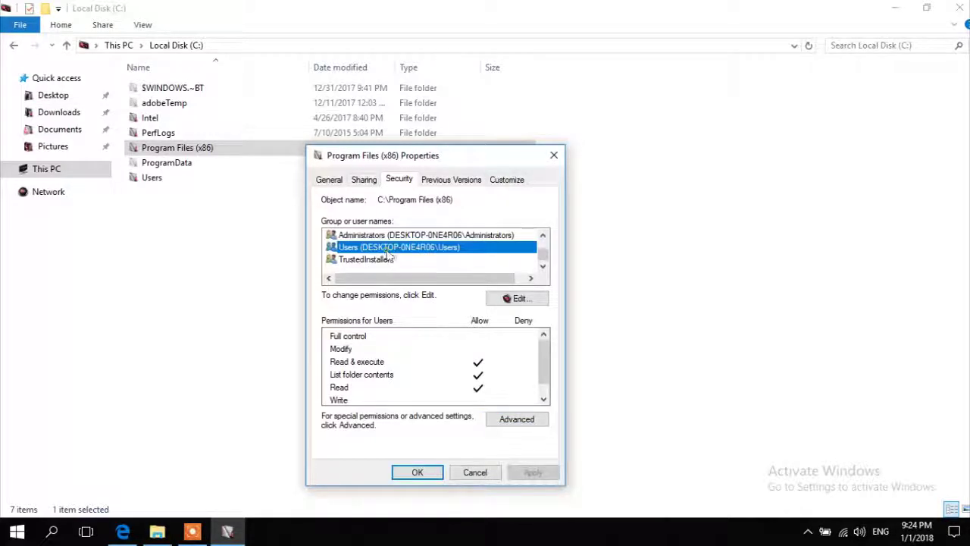
pyautogui.click(510, 298)
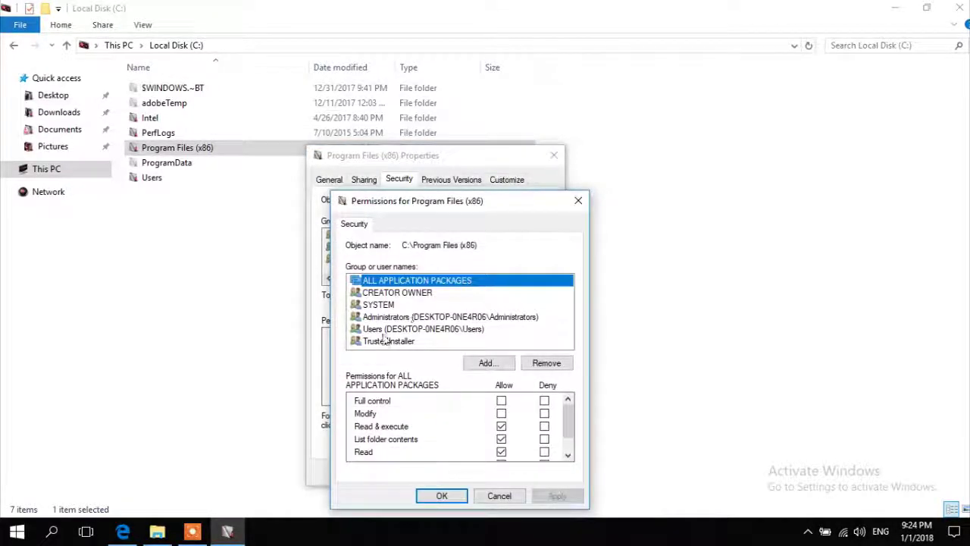
pyautogui.click(438, 331)
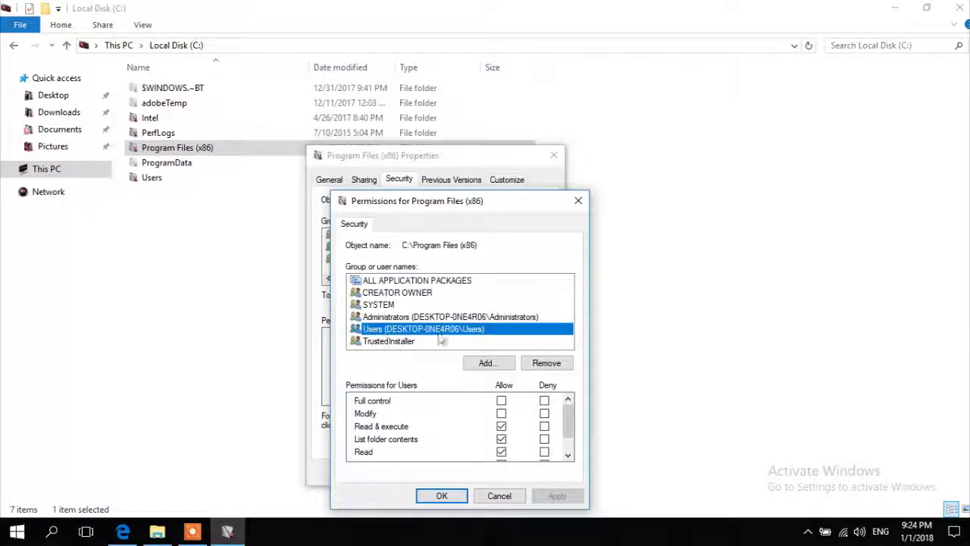
pyautogui.click(501, 401)
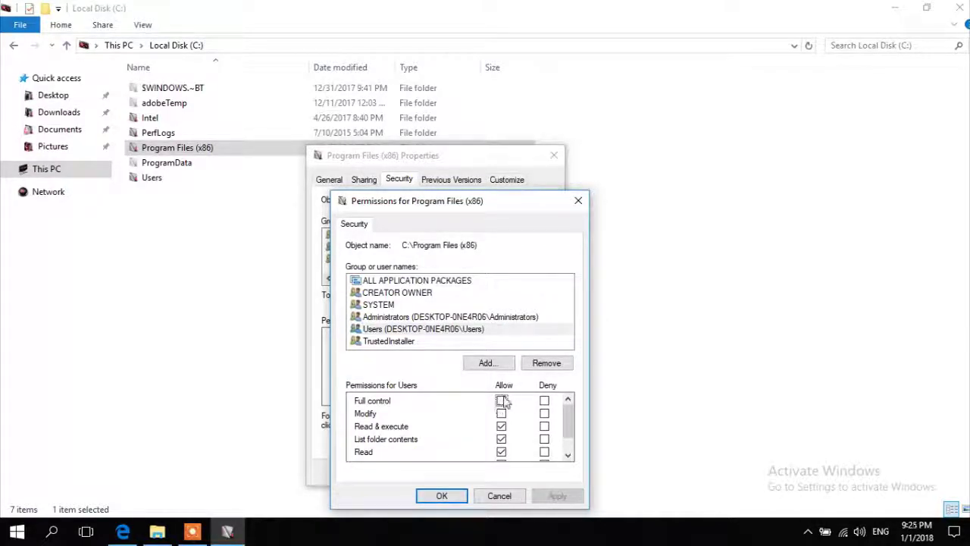
pyautogui.click(502, 401)
pyautogui.click(557, 498)
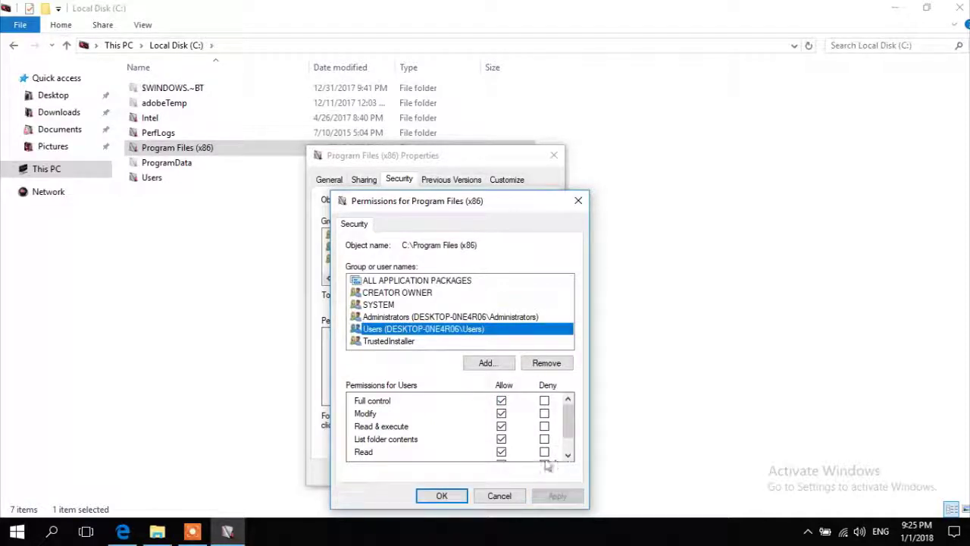
pyautogui.click(442, 497)
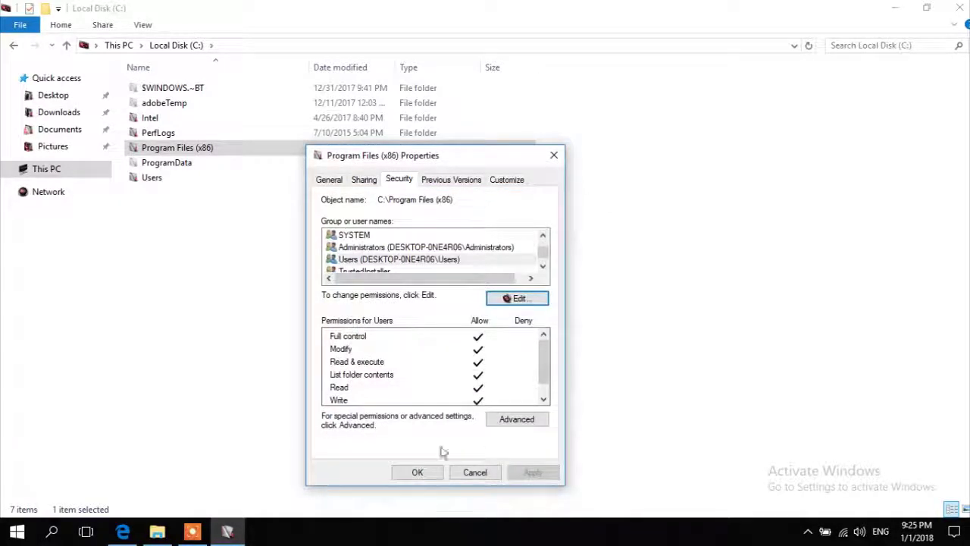
pyautogui.click(417, 473)
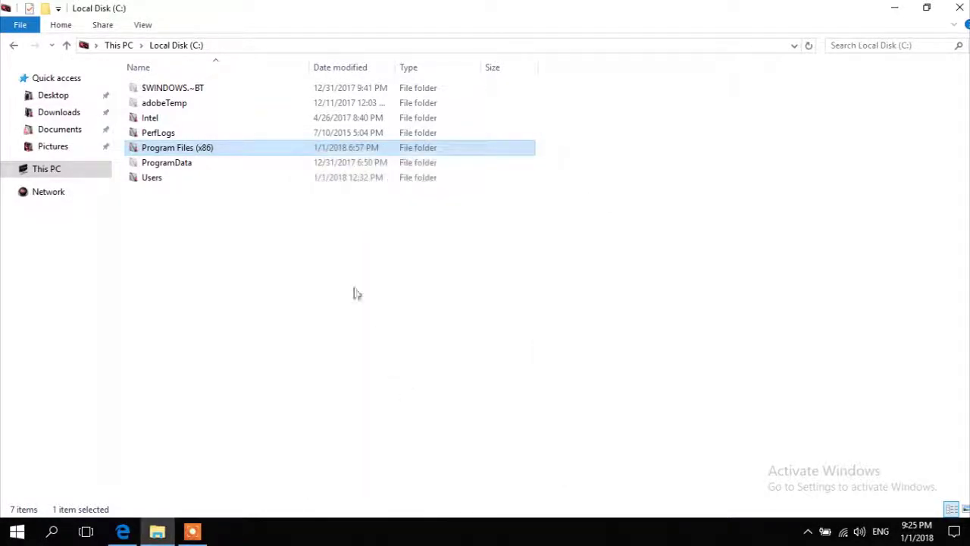
# Try to delete the Program Files (x86) folder with administrator permission and dismiss the deletion dialogs.
pyautogui.rightClick(265, 148)
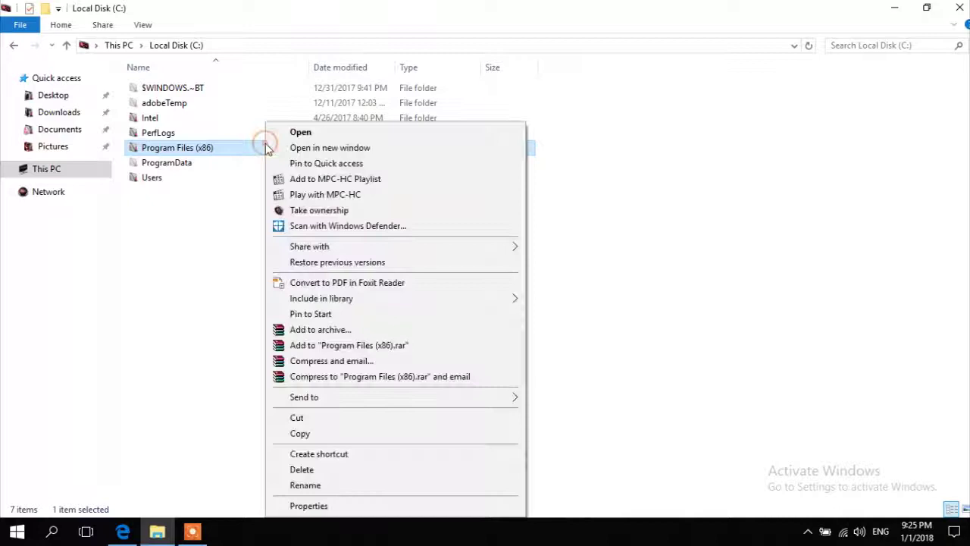
pyautogui.click(301, 469)
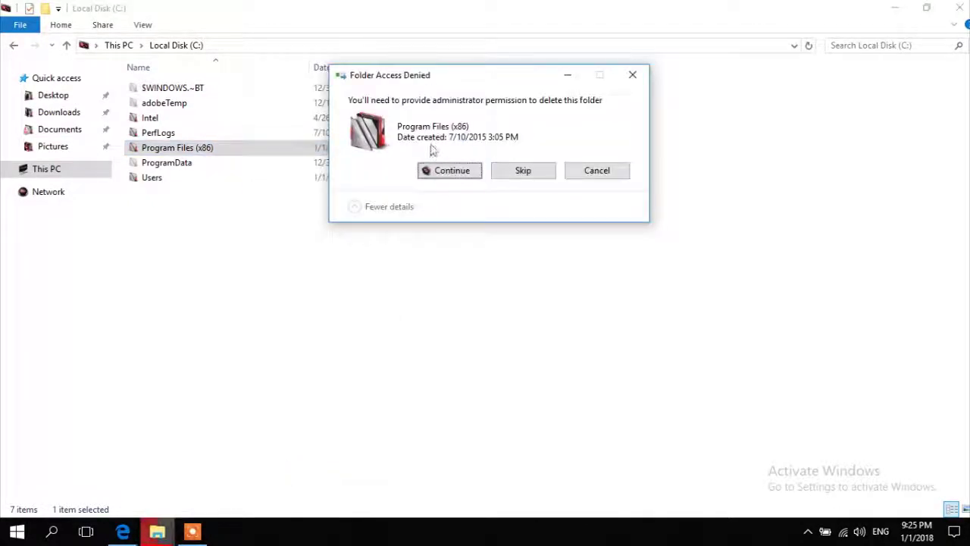
pyautogui.click(434, 169)
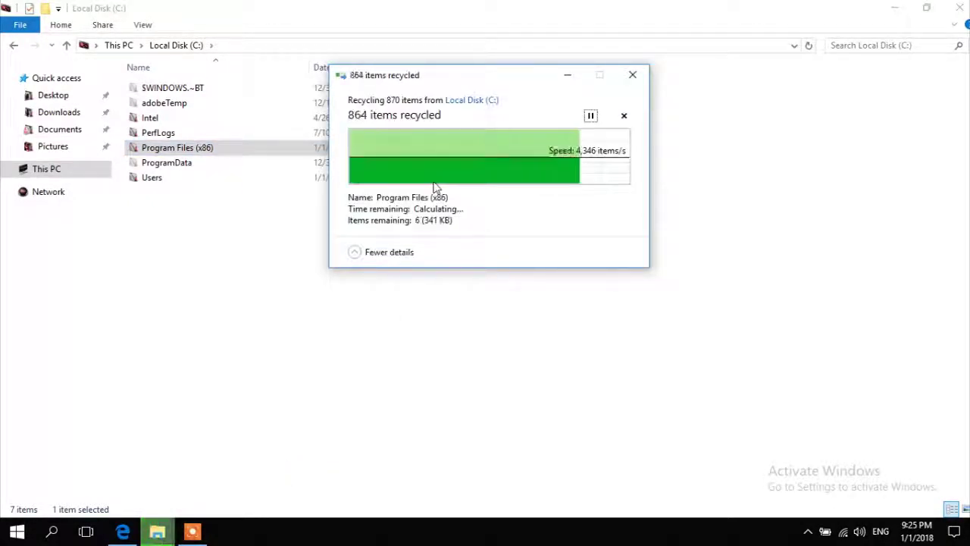
pyautogui.click(505, 197)
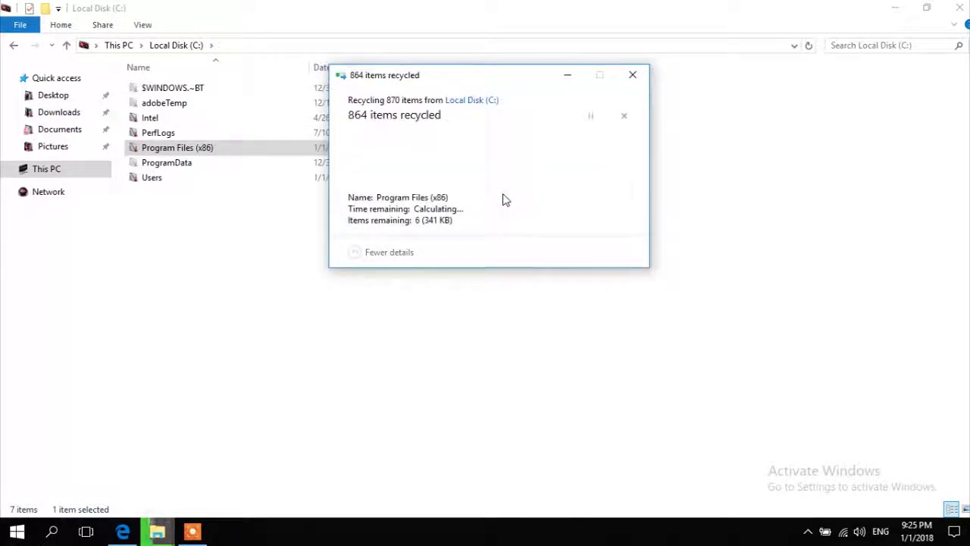
pyautogui.click(598, 191)
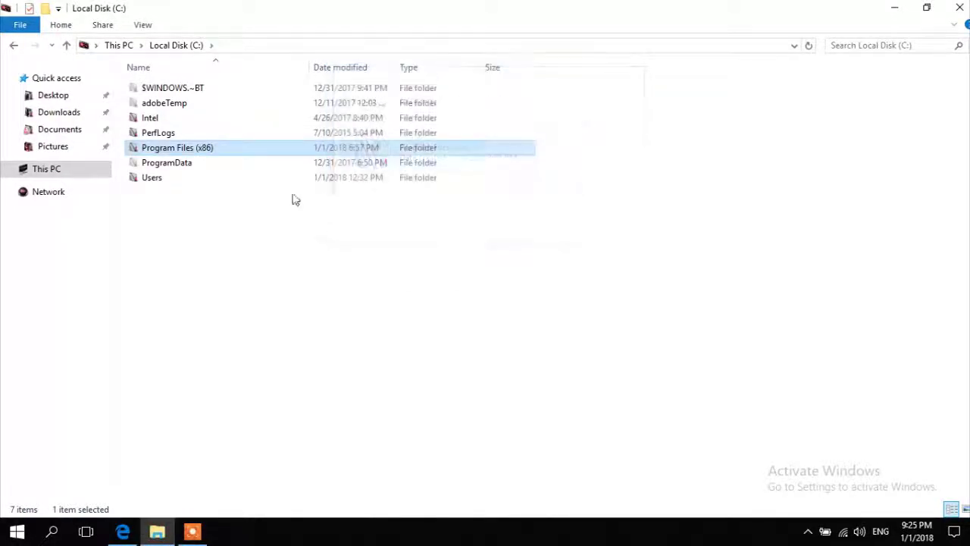
# Reopen the advanced security settings for Program Files (x86) to revise its ownership and child permissions.
pyautogui.rightClick(257, 152)
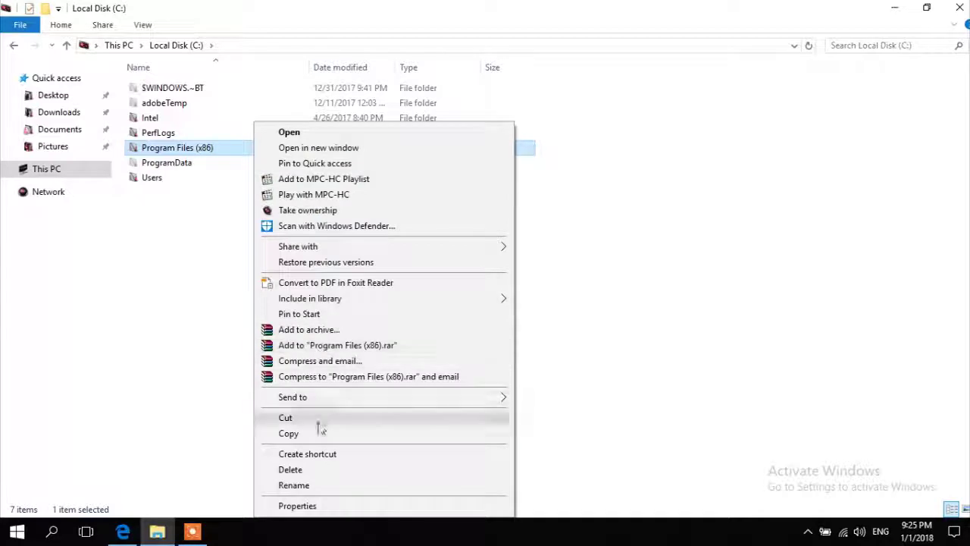
pyautogui.click(296, 506)
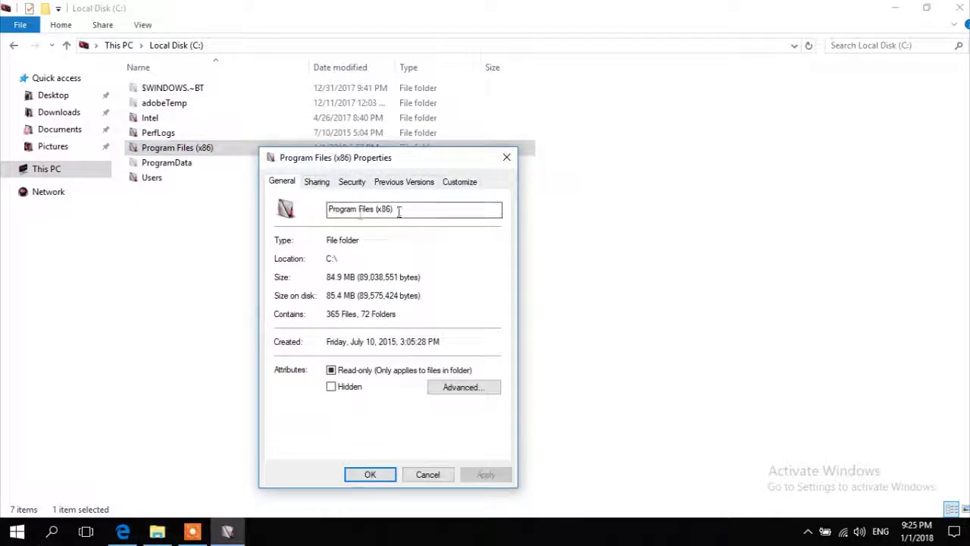
pyautogui.click(353, 182)
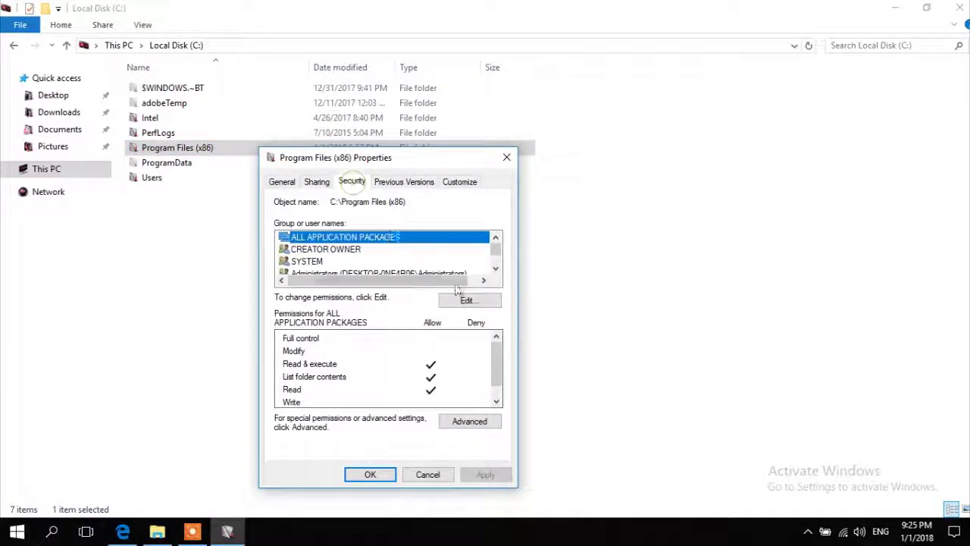
pyautogui.click(471, 424)
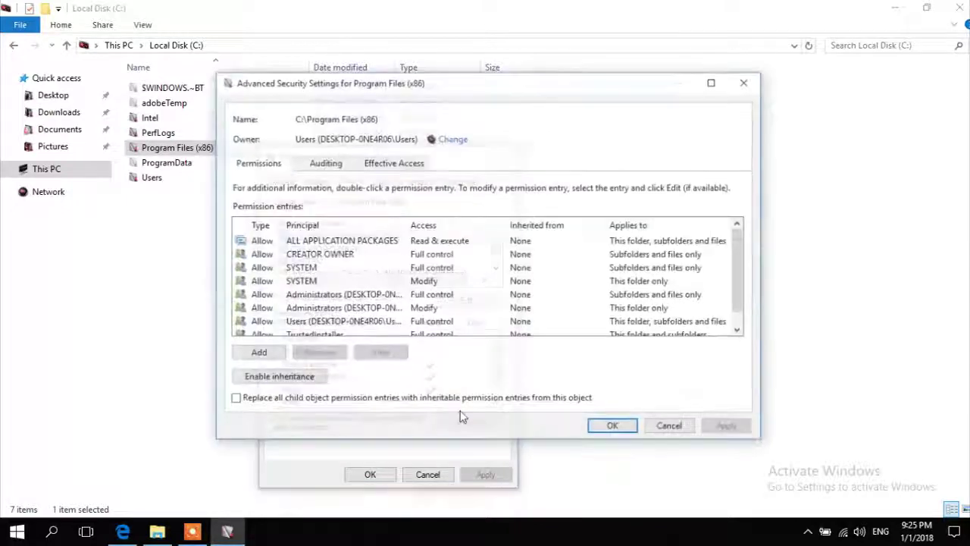
# Find and select the Users group as owner of Program Files (x86), with the owner replaced on subcontainers and objects.
pyautogui.click(452, 139)
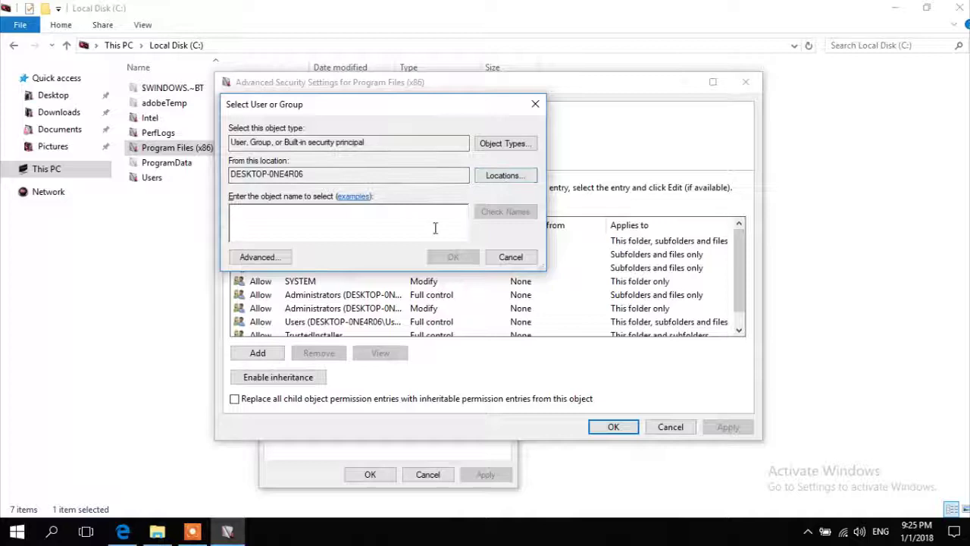
pyautogui.click(283, 259)
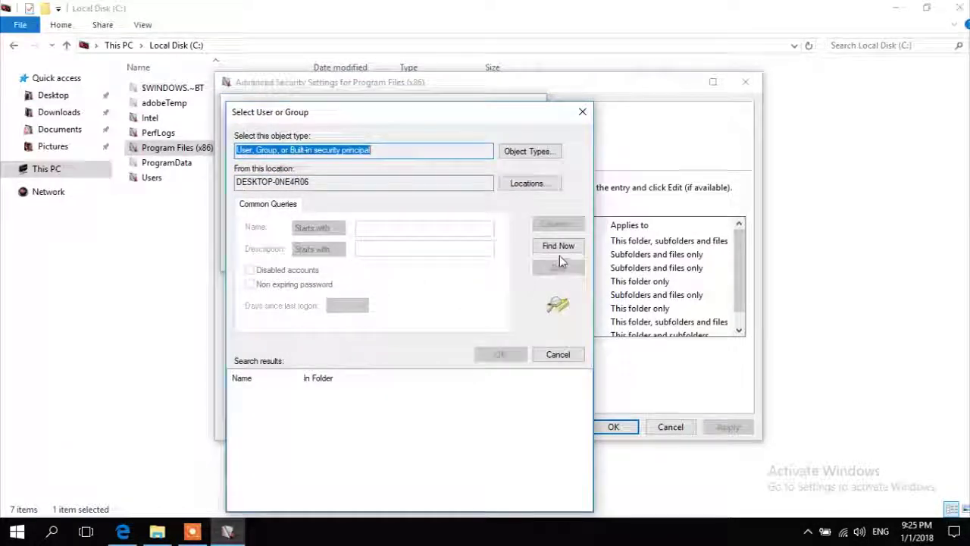
pyautogui.click(558, 246)
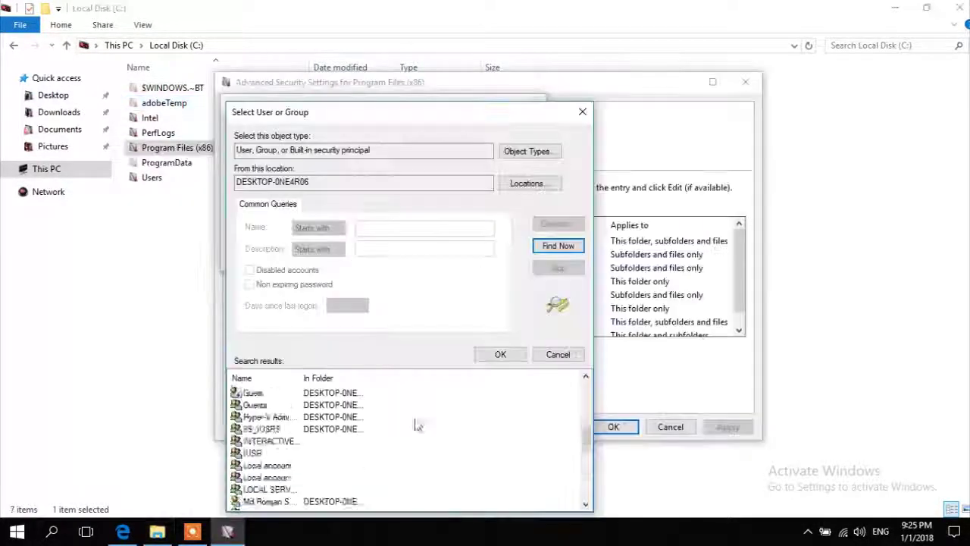
pyautogui.scroll(-5, 339, 455)
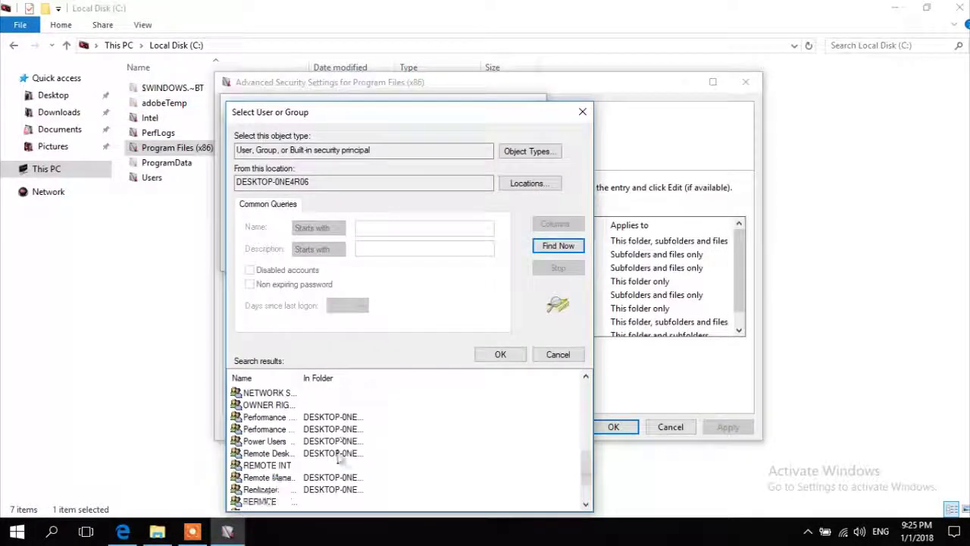
pyautogui.scroll(-2, 339, 455)
pyautogui.click(314, 501)
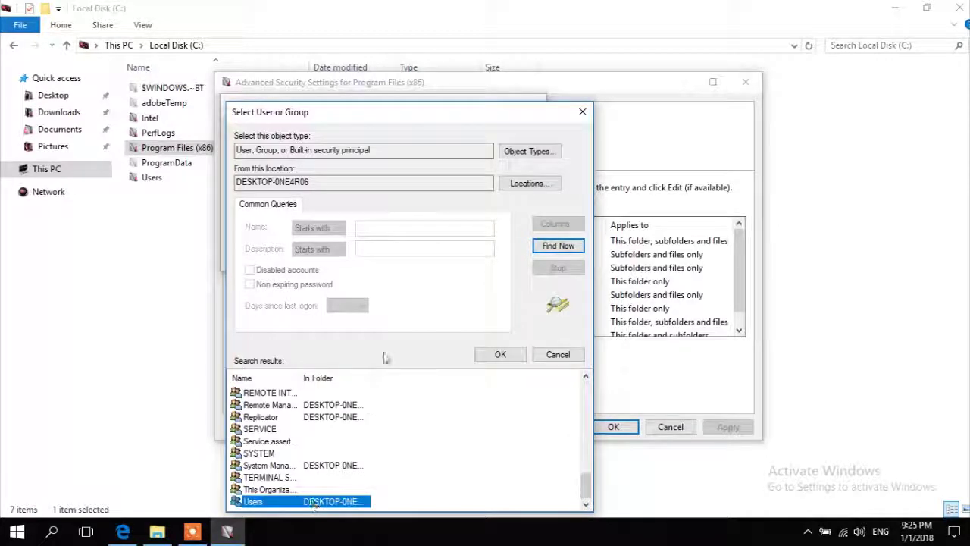
pyautogui.click(501, 355)
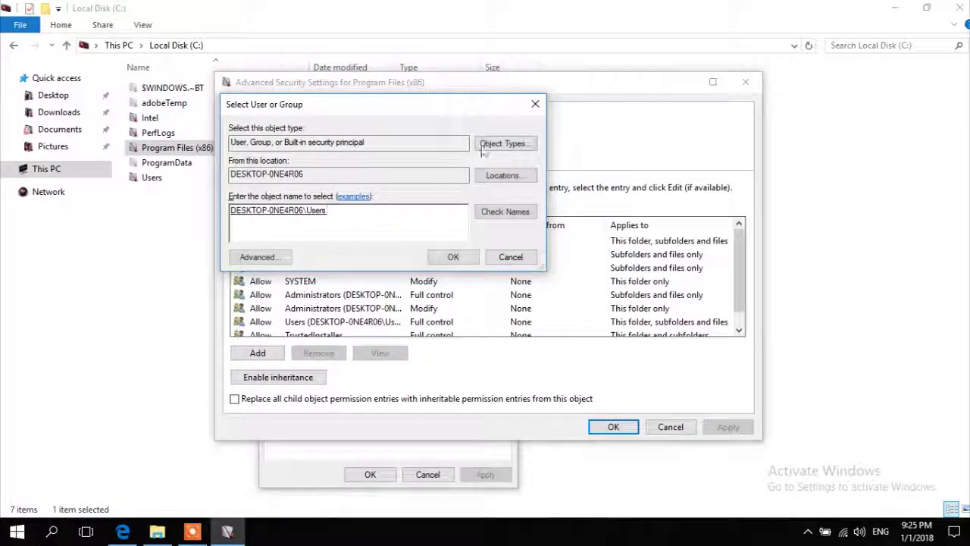
pyautogui.click(454, 258)
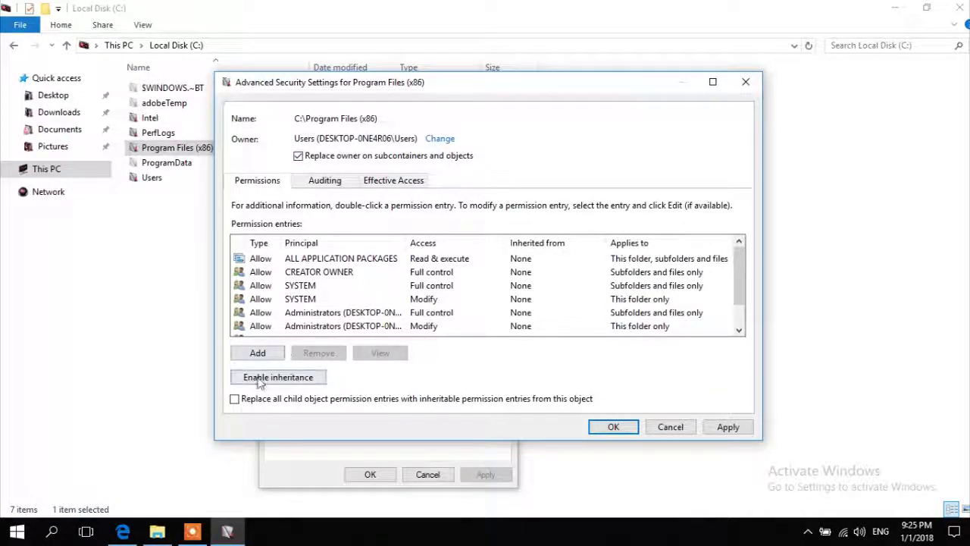
# Replace all child object permission entries with inheritable ones from Program Files (x86), confirm the replacement and accept the advanced security settings.
pyautogui.click(235, 399)
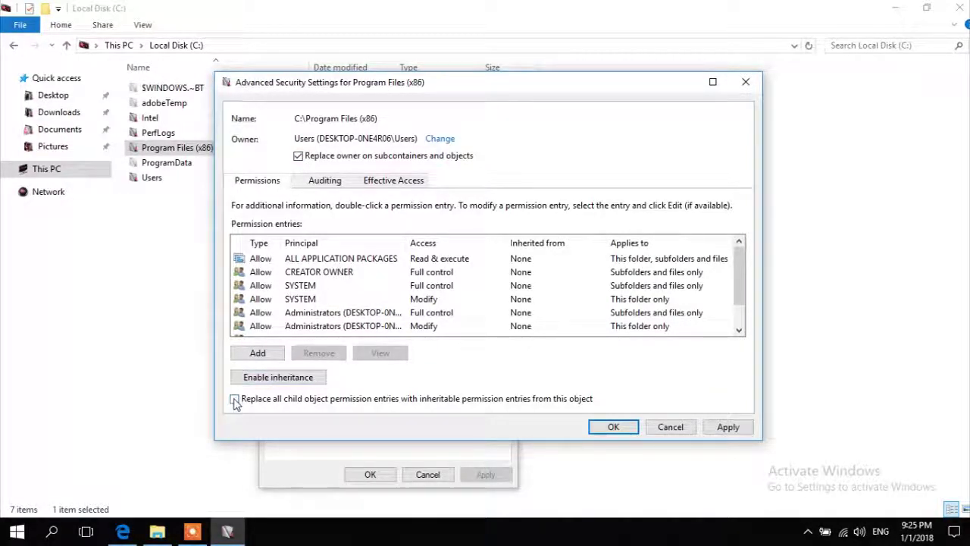
pyautogui.click(728, 427)
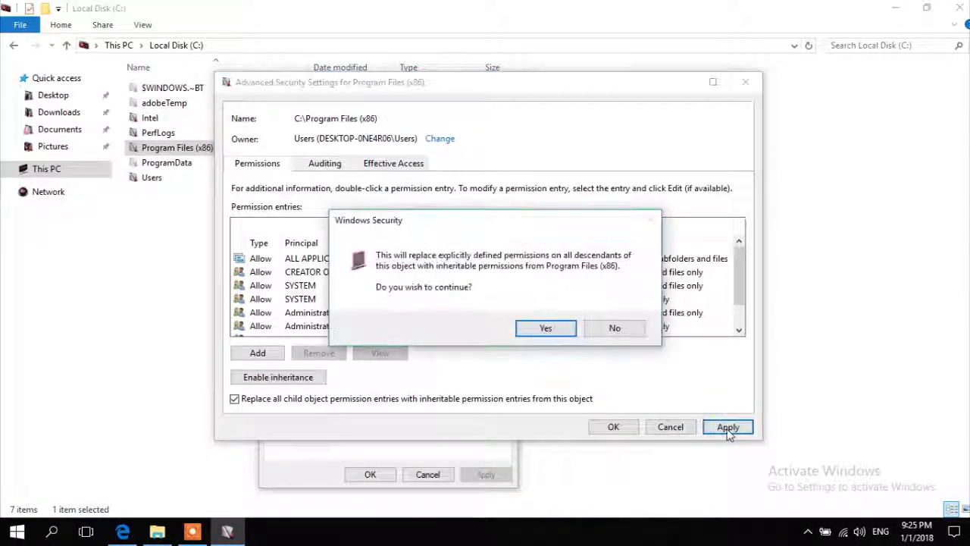
pyautogui.click(545, 328)
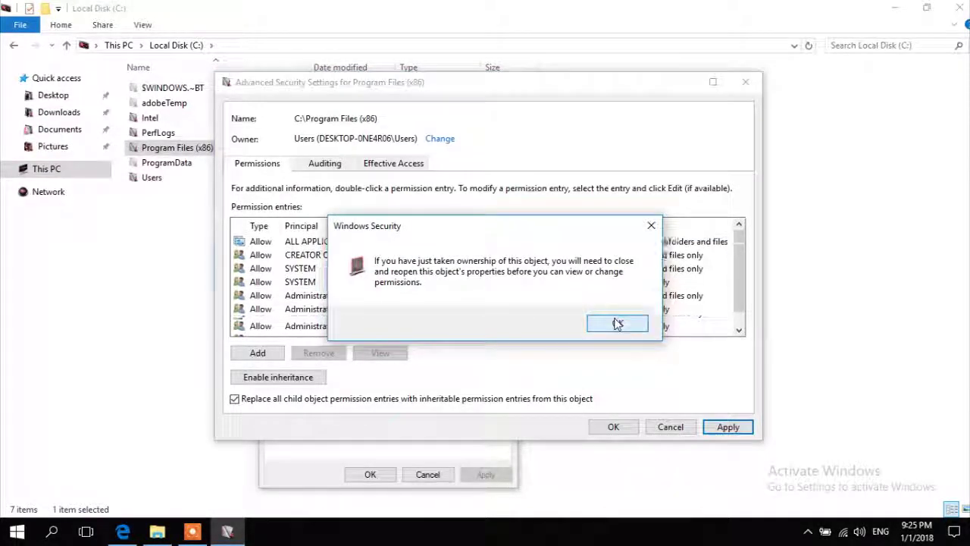
pyautogui.click(618, 324)
pyautogui.click(613, 427)
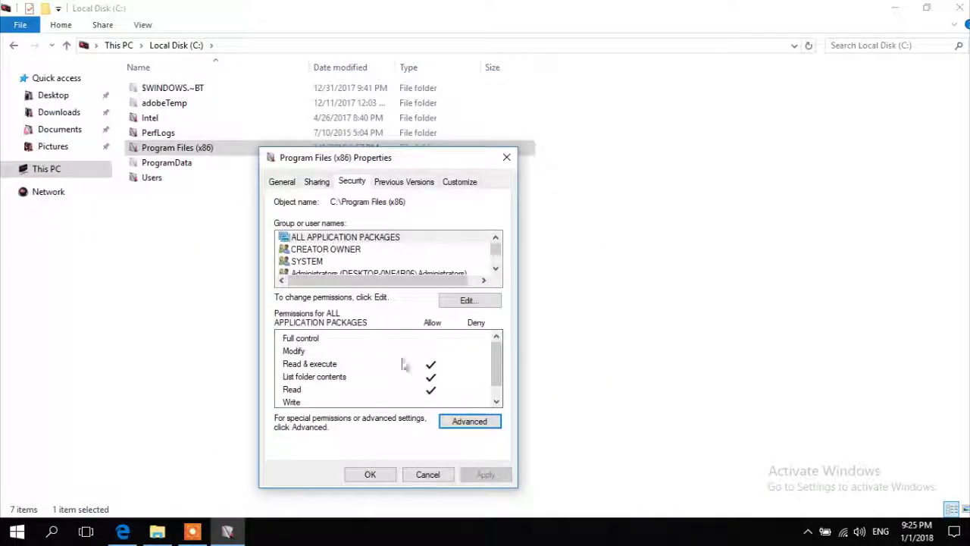
# Check the Users group's permissions on Program Files (x86) and close the folder properties.
pyautogui.scroll(-1, 409, 273)
pyautogui.click(351, 252)
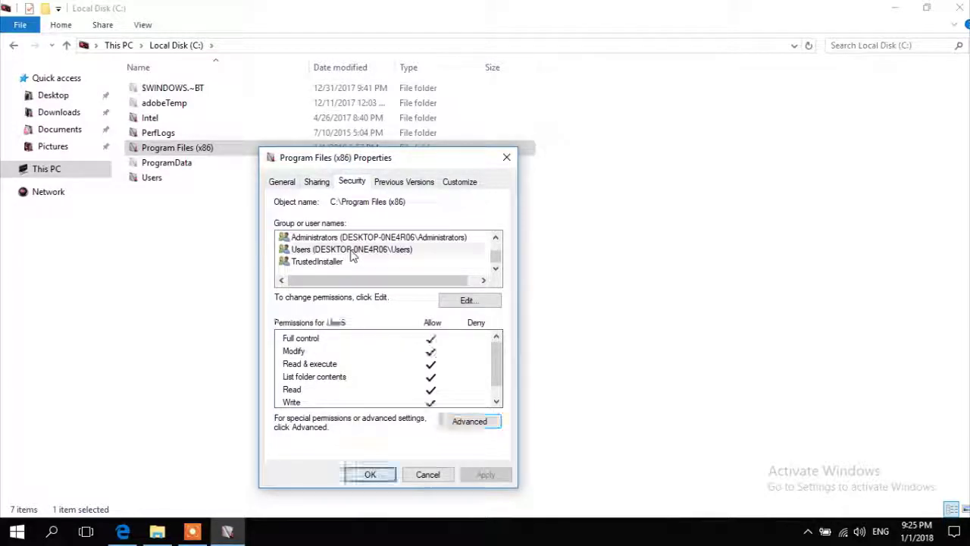
pyautogui.click(371, 474)
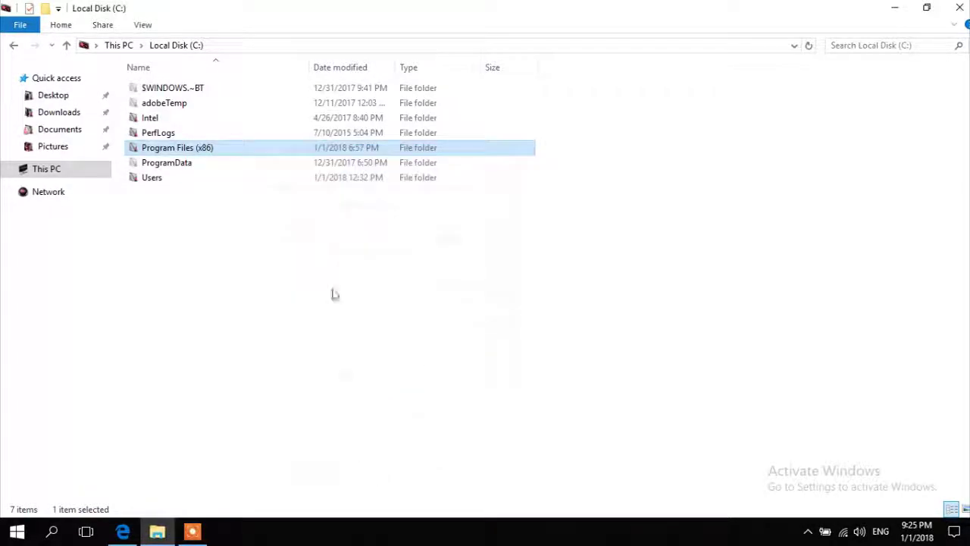
# Delete the Program Files (x86) folder from drive C:.
pyautogui.rightClick(277, 152)
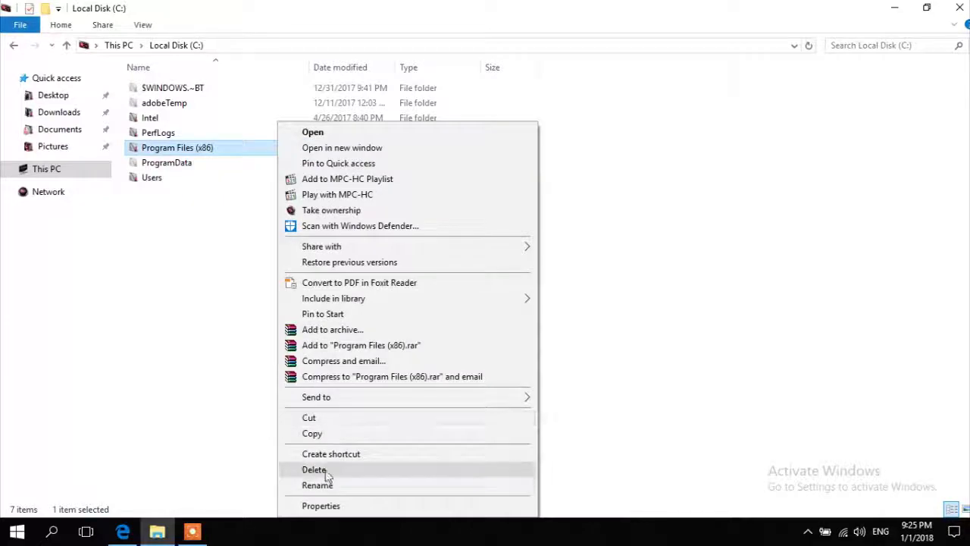
pyautogui.click(319, 469)
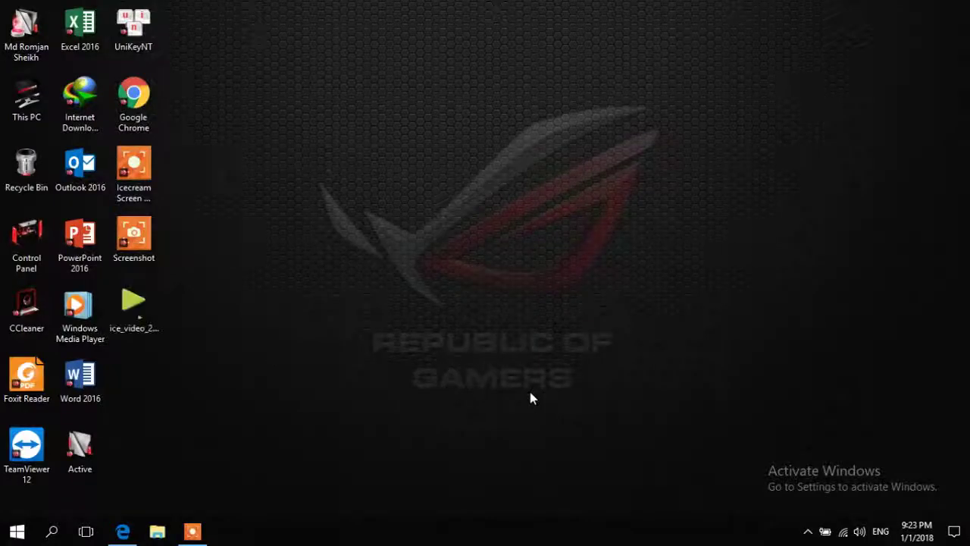